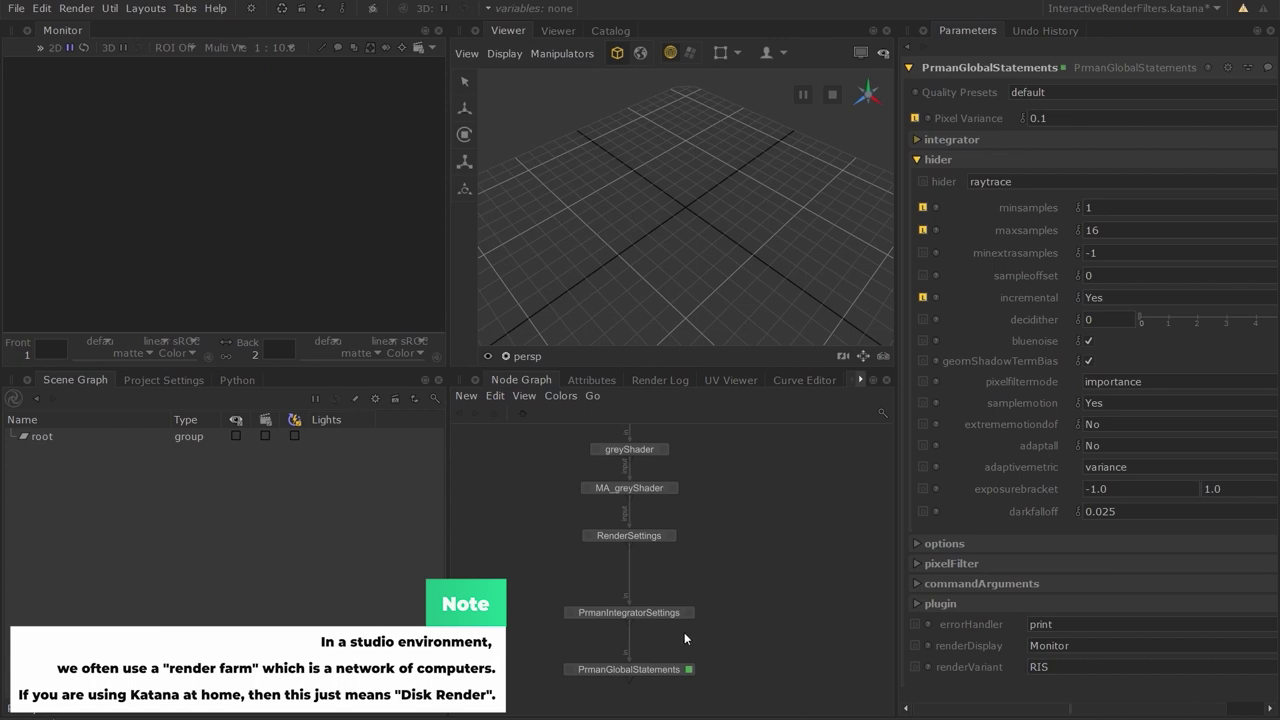
# Set the Pixel Variance of the PrmanGlobalStatements node to 0.05
pyautogui.click(1092, 117)
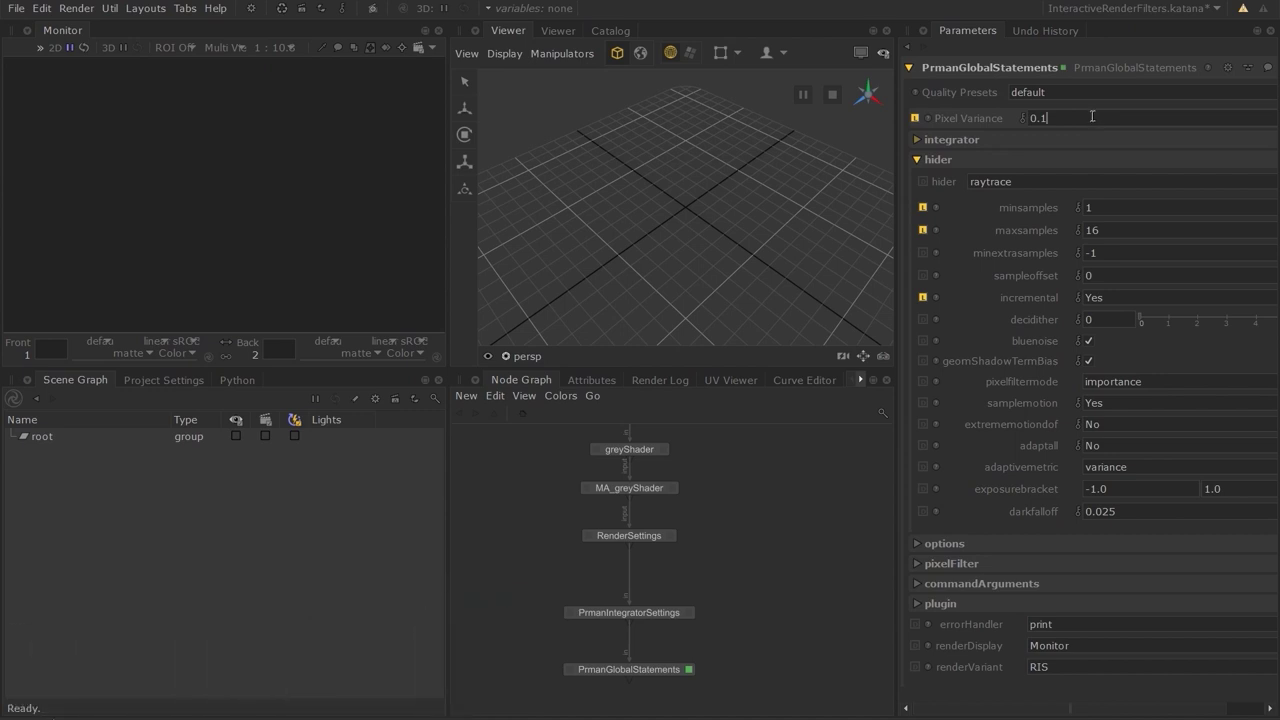
pyautogui.press('BackSpace')
pyautogui.write('05')
pyautogui.press('Return')
# Set the hider's minsamples to 8 and maxsamples to 512 on the PrmanGlobalStatements node
pyautogui.click(1116, 208)
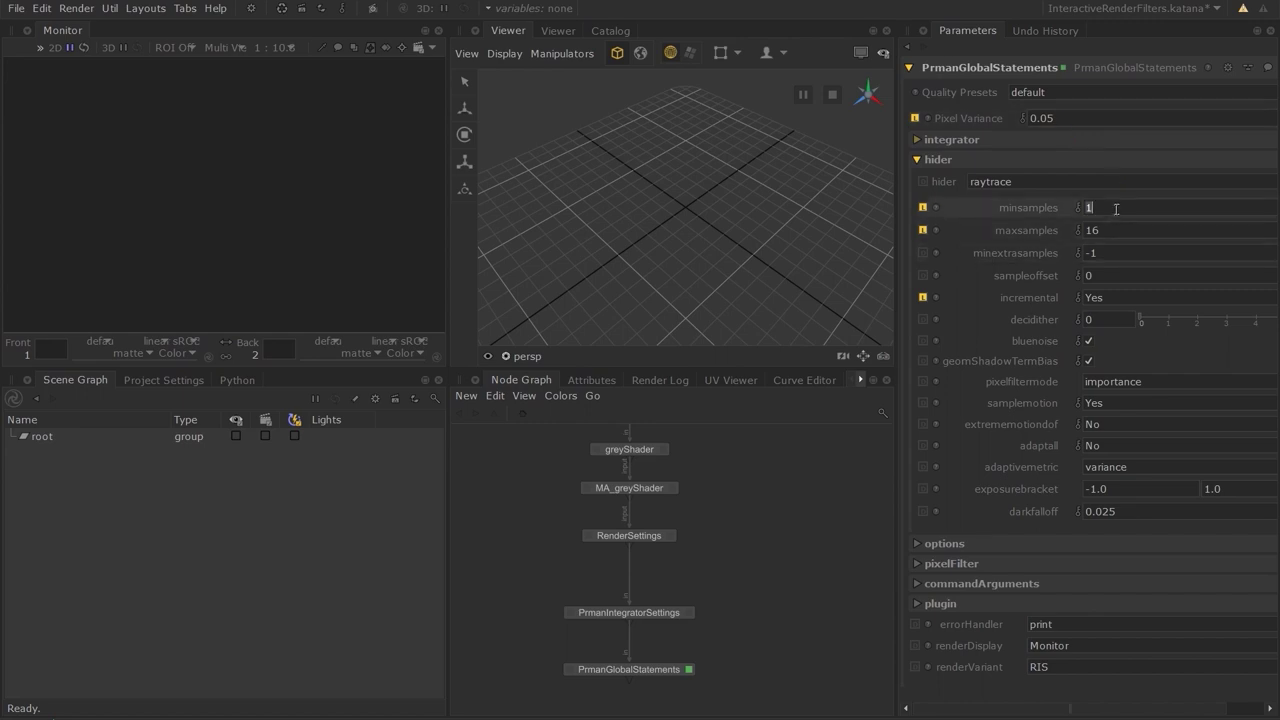
pyautogui.press('BackSpace')
pyautogui.write('8')
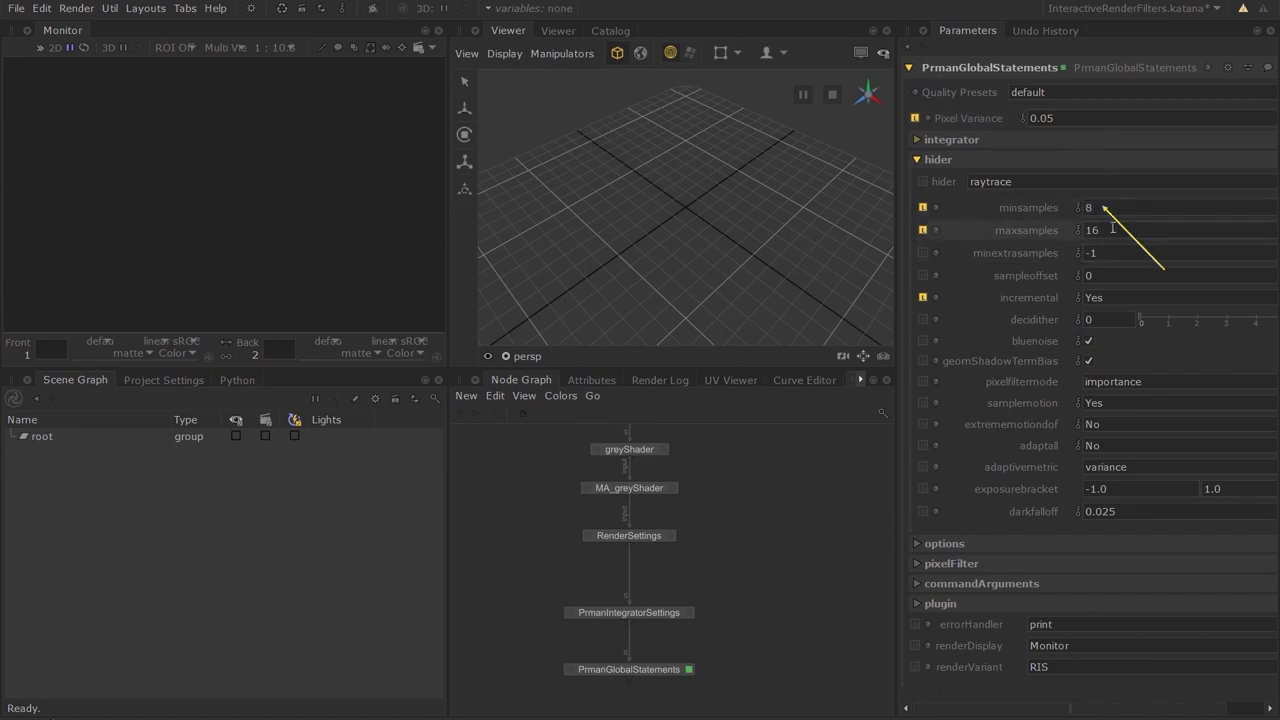
pyautogui.doubleClick(1112, 229)
pyautogui.write('512')
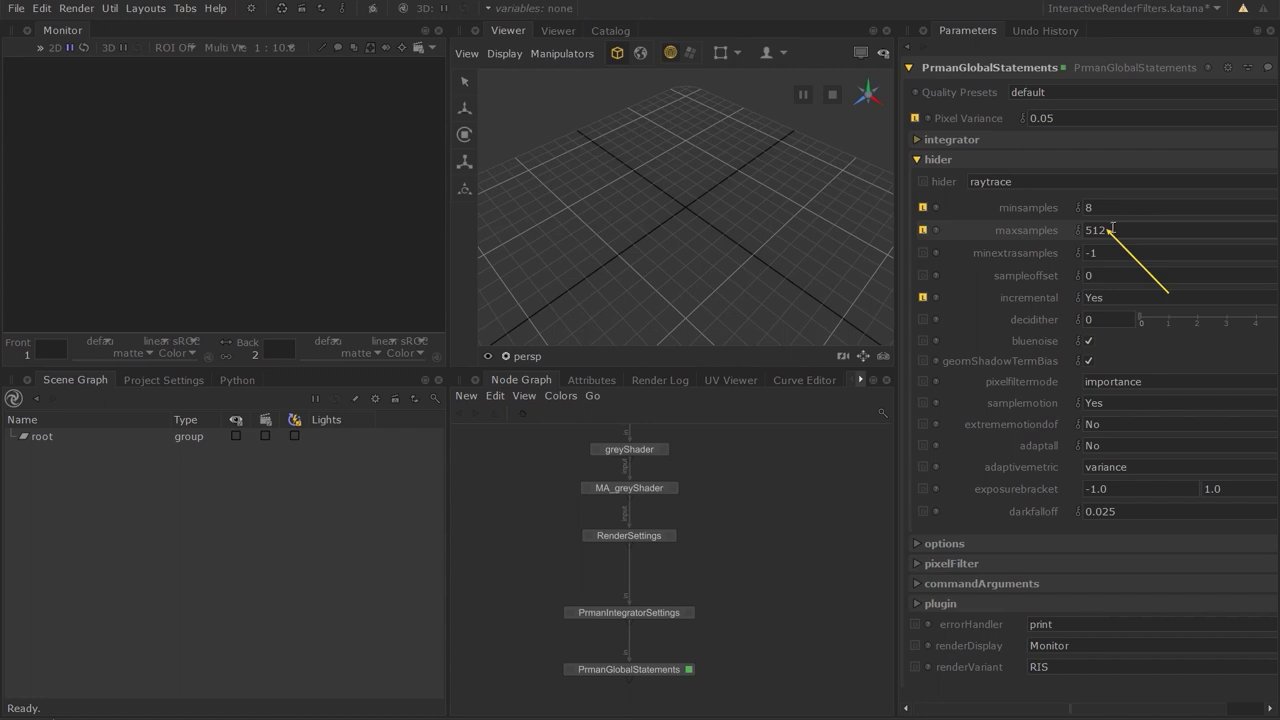
pyautogui.press('Return')
# Start a preview render from the PrmanGlobalStatements node and view the image up close in the Monitor
pyautogui.click(690, 669)
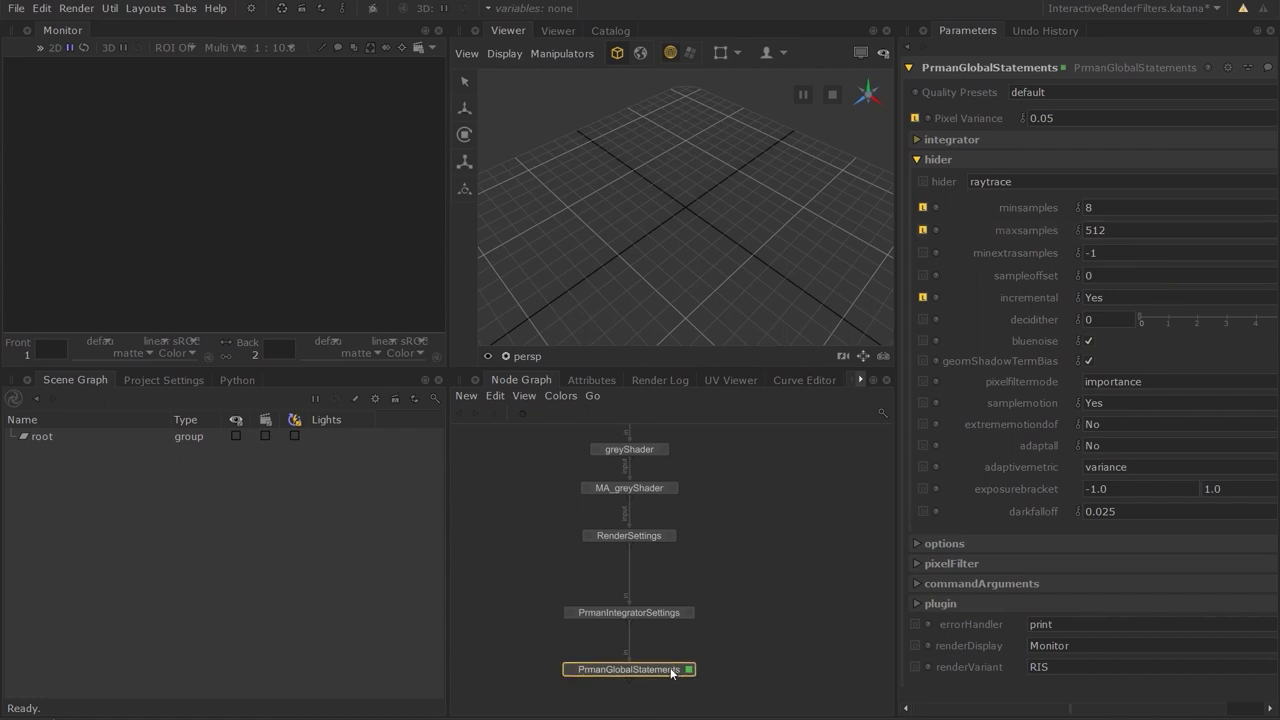
pyautogui.rightClick(690, 669)
pyautogui.click(726, 571)
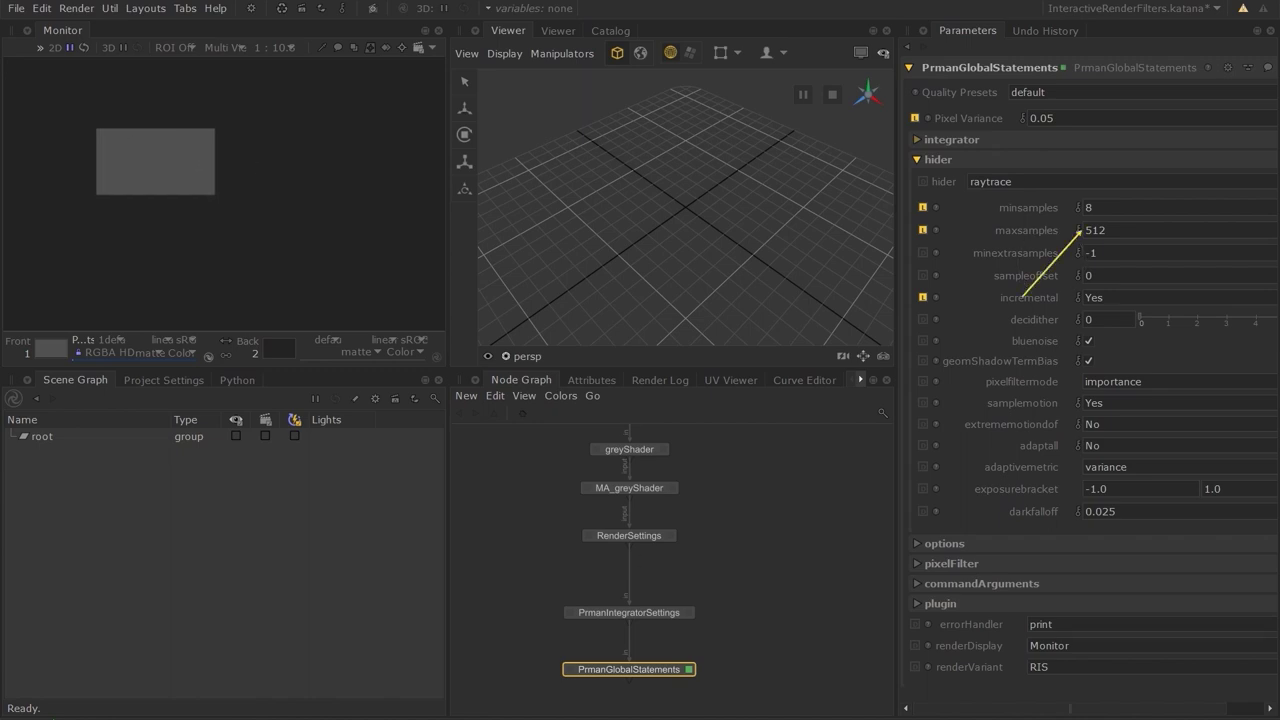
pyautogui.scroll(3, 182, 167)
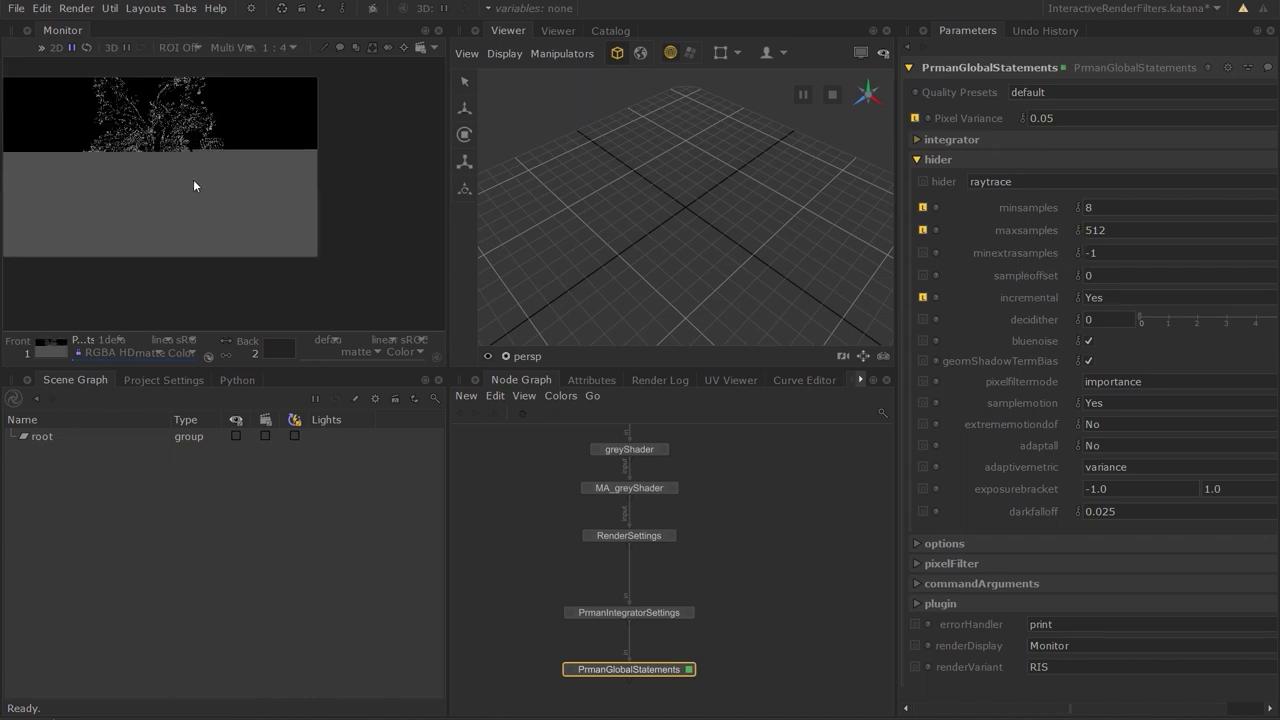
pyautogui.scroll(1, 193, 179)
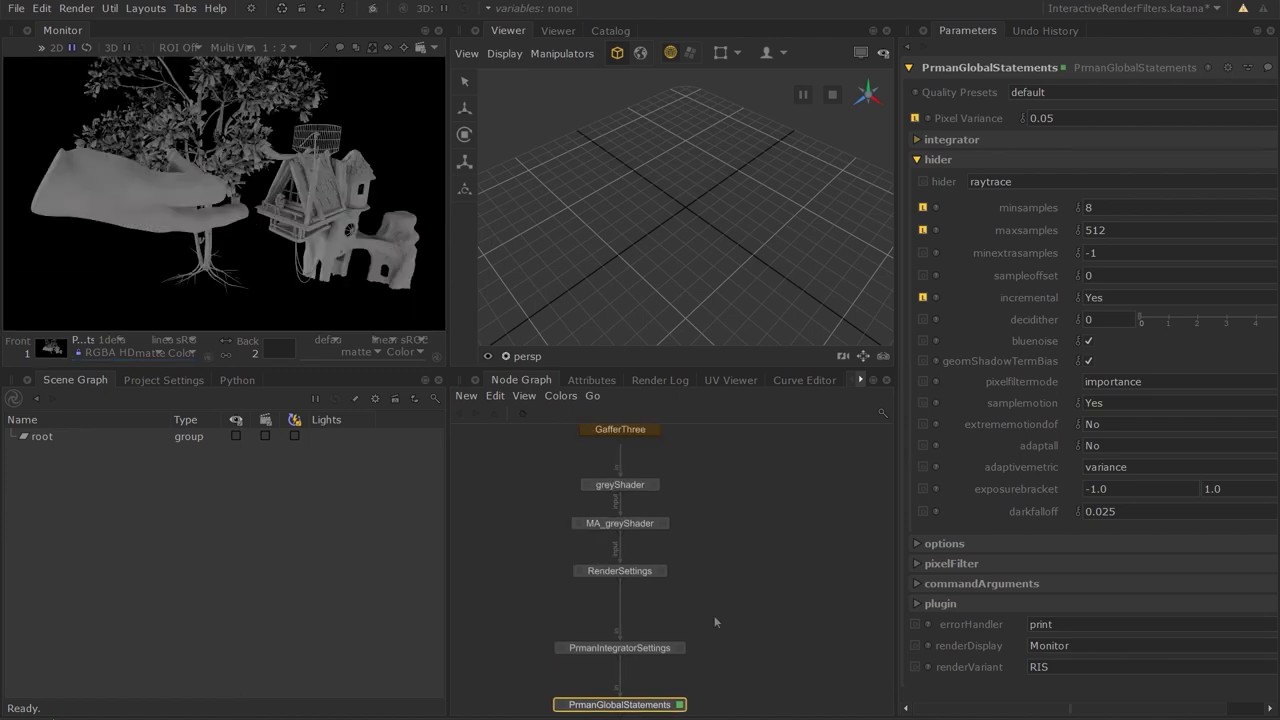
# Open the parameters of the InteractiveRenderFilters node and add a new render filter to it
pyautogui.scroll(-4, 686, 537)
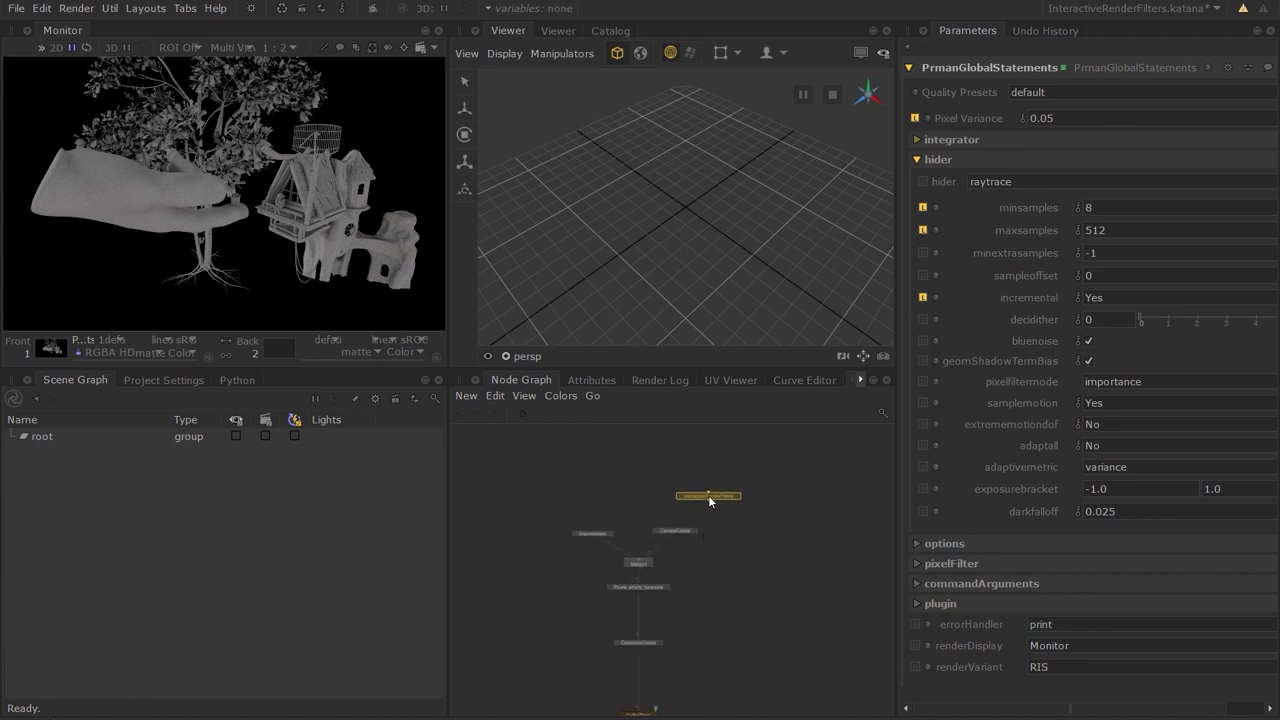
pyautogui.click(708, 495)
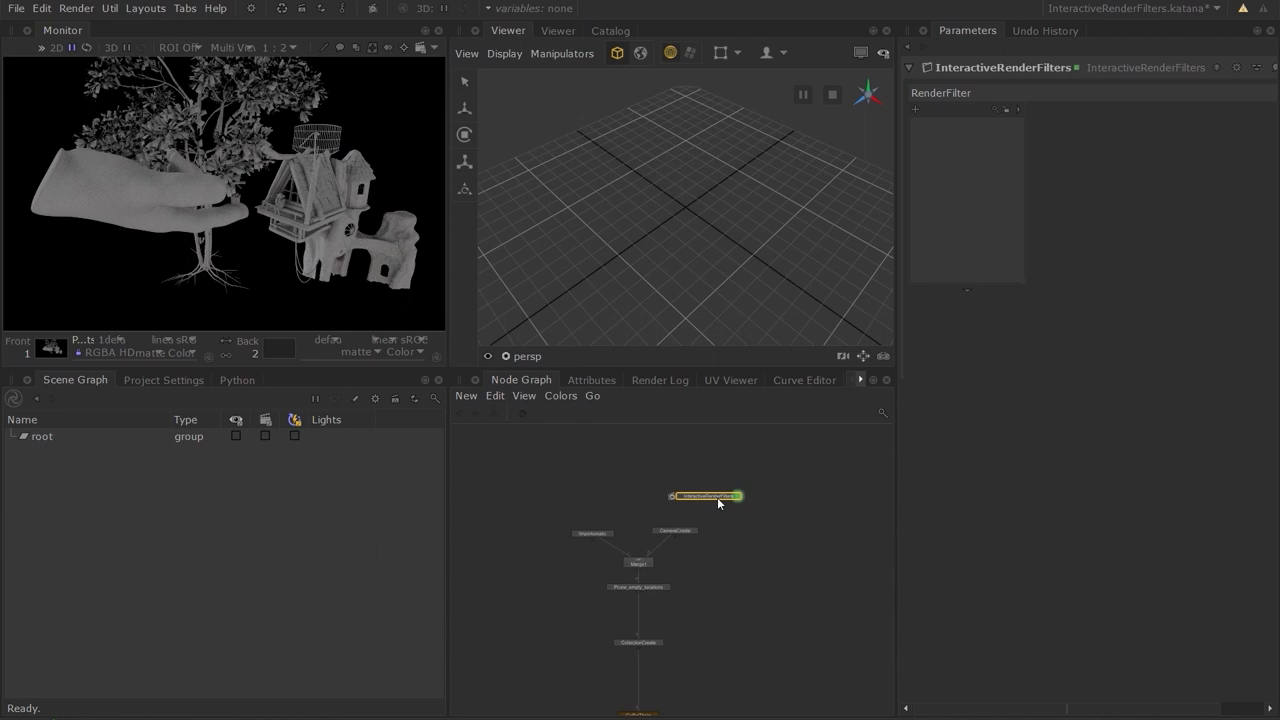
pyautogui.scroll(4, 717, 497)
pyautogui.moveTo(717, 497); pyautogui.dragTo(678, 510)
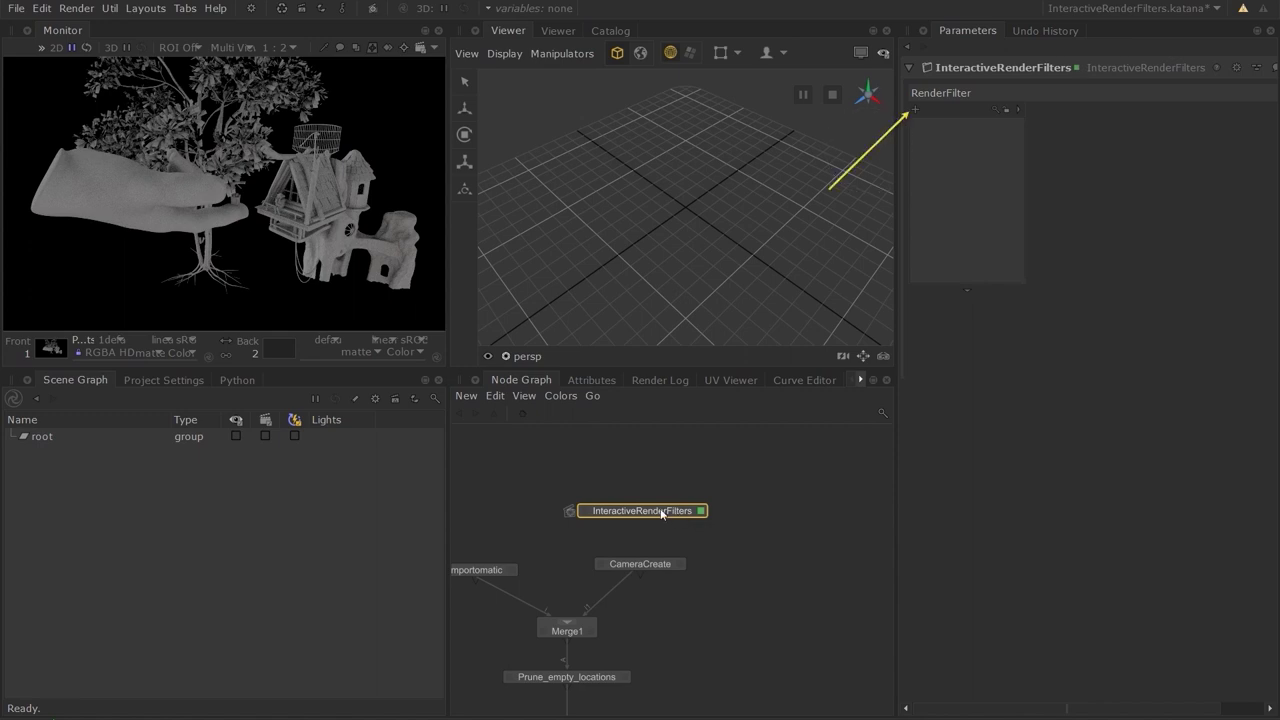
pyautogui.click(914, 110)
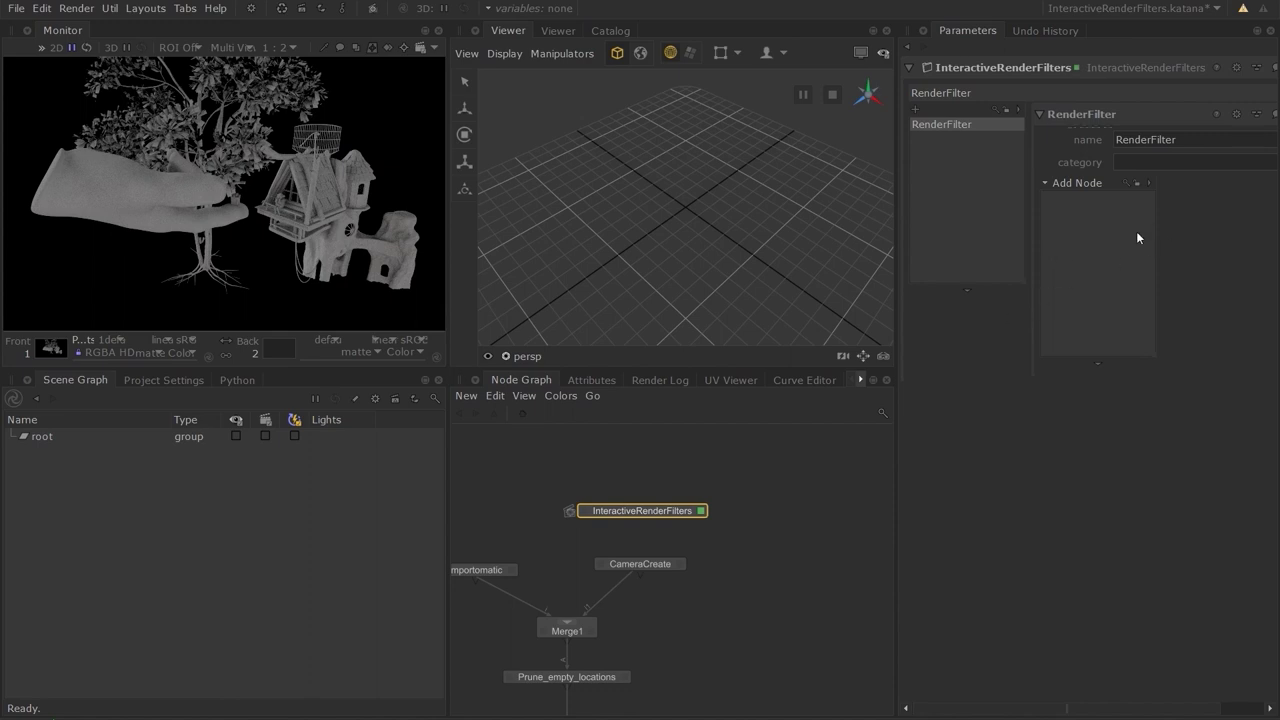
# Name the new render filter reduceSampling and set its category to Render Quality
pyautogui.doubleClick(1193, 138)
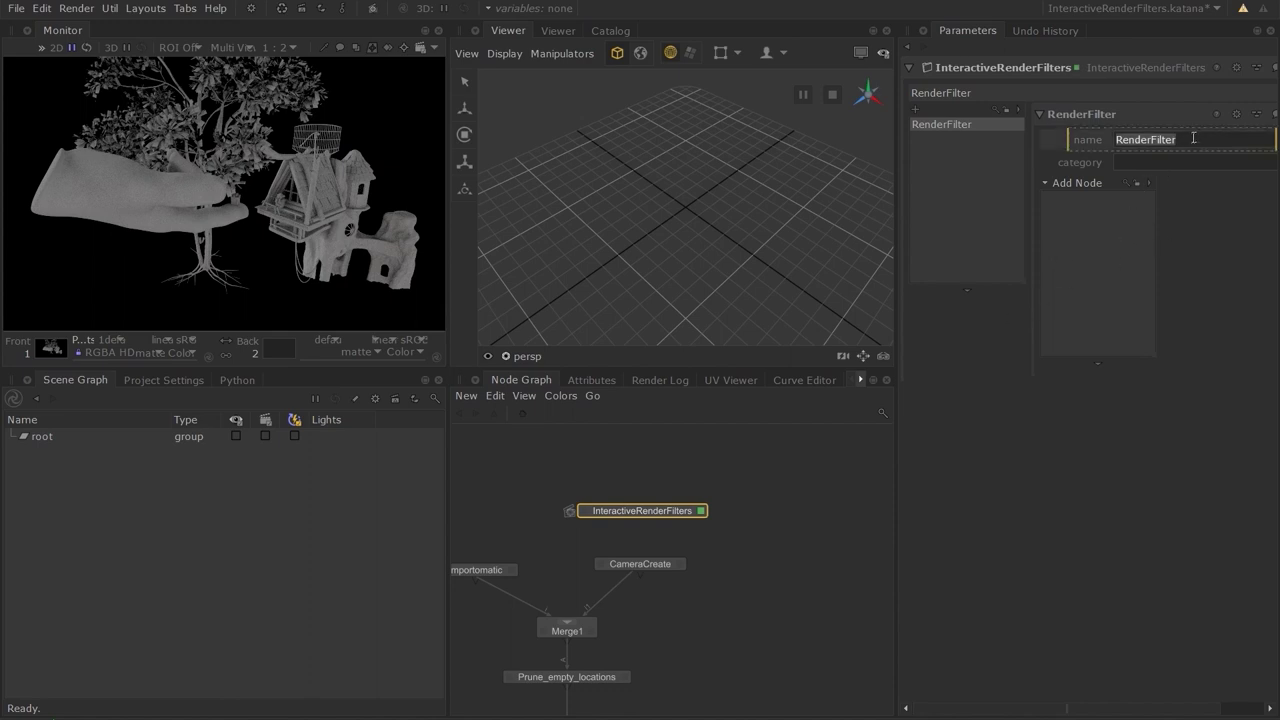
pyautogui.write('reduceSam')
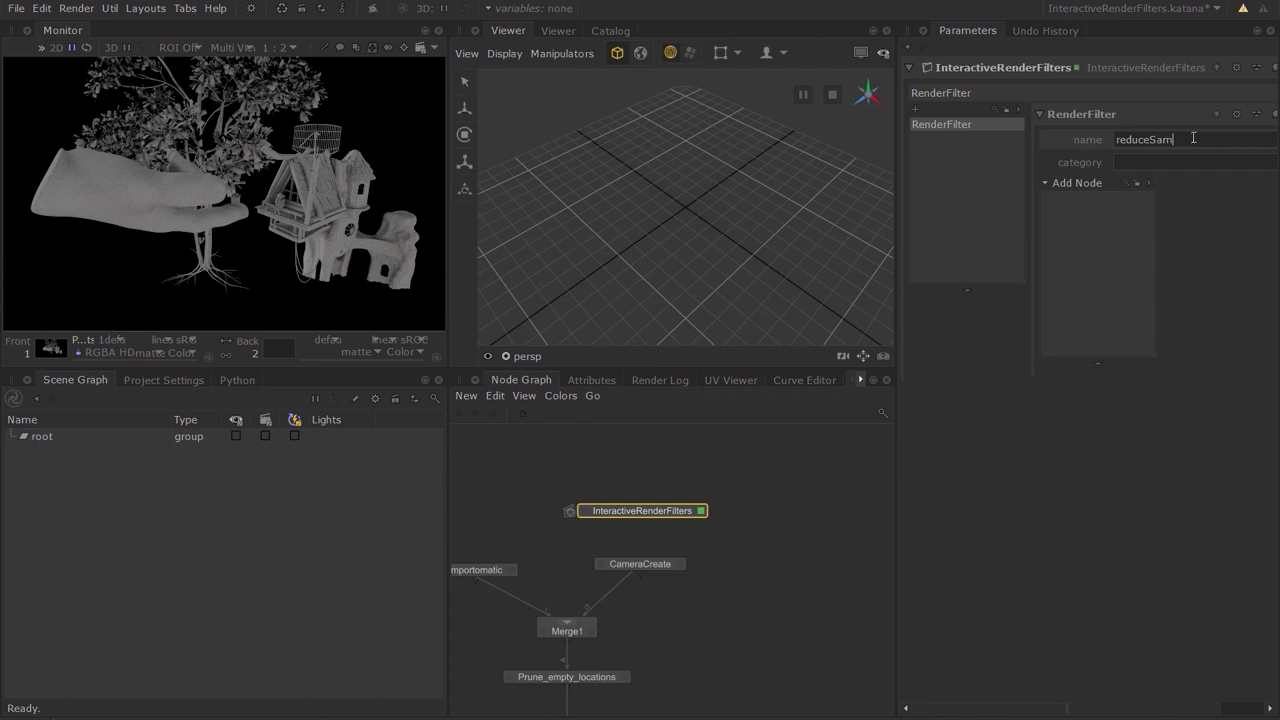
pyautogui.write('pling')
pyautogui.press('Tab')
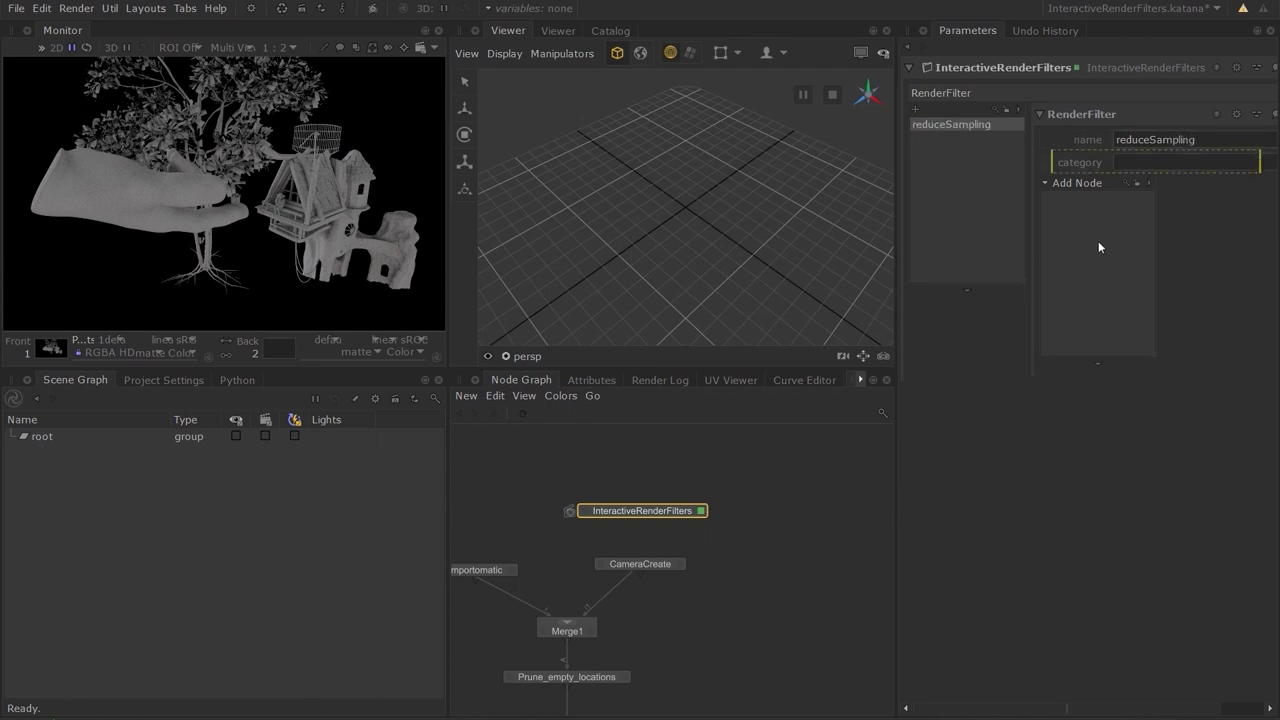
pyautogui.click(1162, 160)
pyautogui.write('Render Quality')
# Add a PrmanGlobalStatements node inside the reduceSampling filter and bring its parameters into view
pyautogui.click(1080, 186)
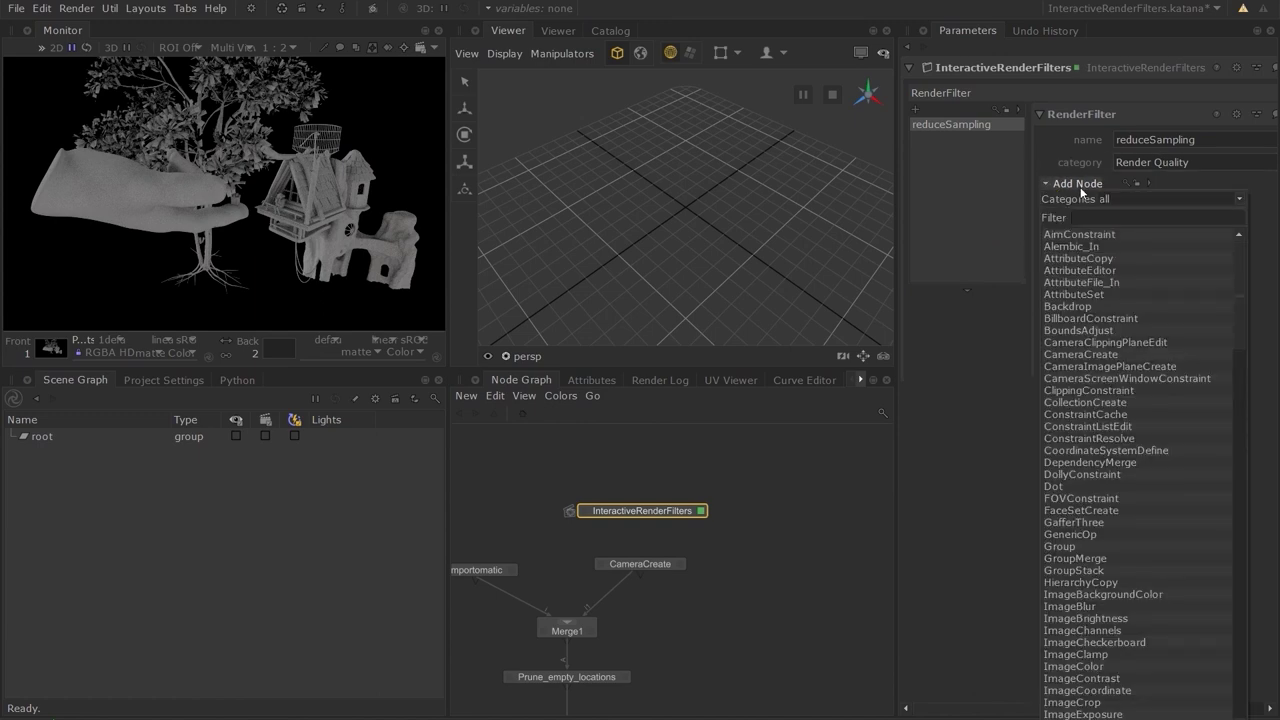
pyautogui.scroll(-10, 1142, 450)
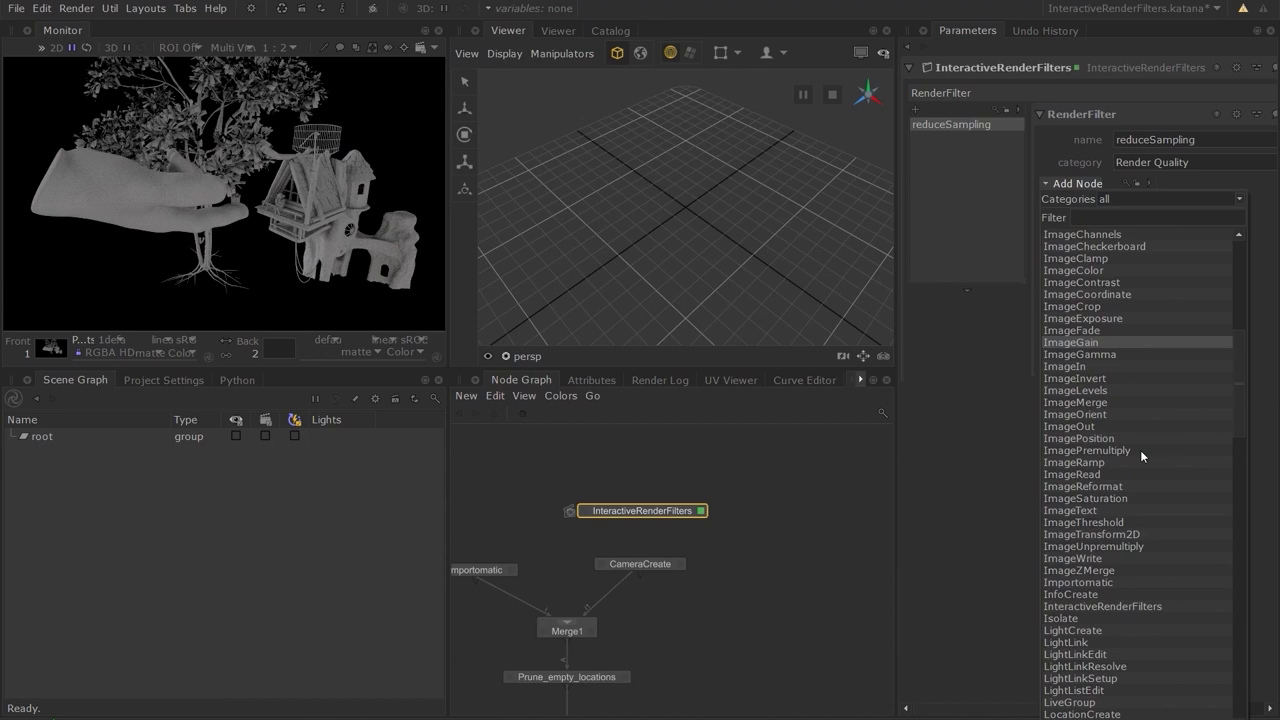
pyautogui.scroll(8, 1140, 450)
pyautogui.scroll(2, 1140, 449)
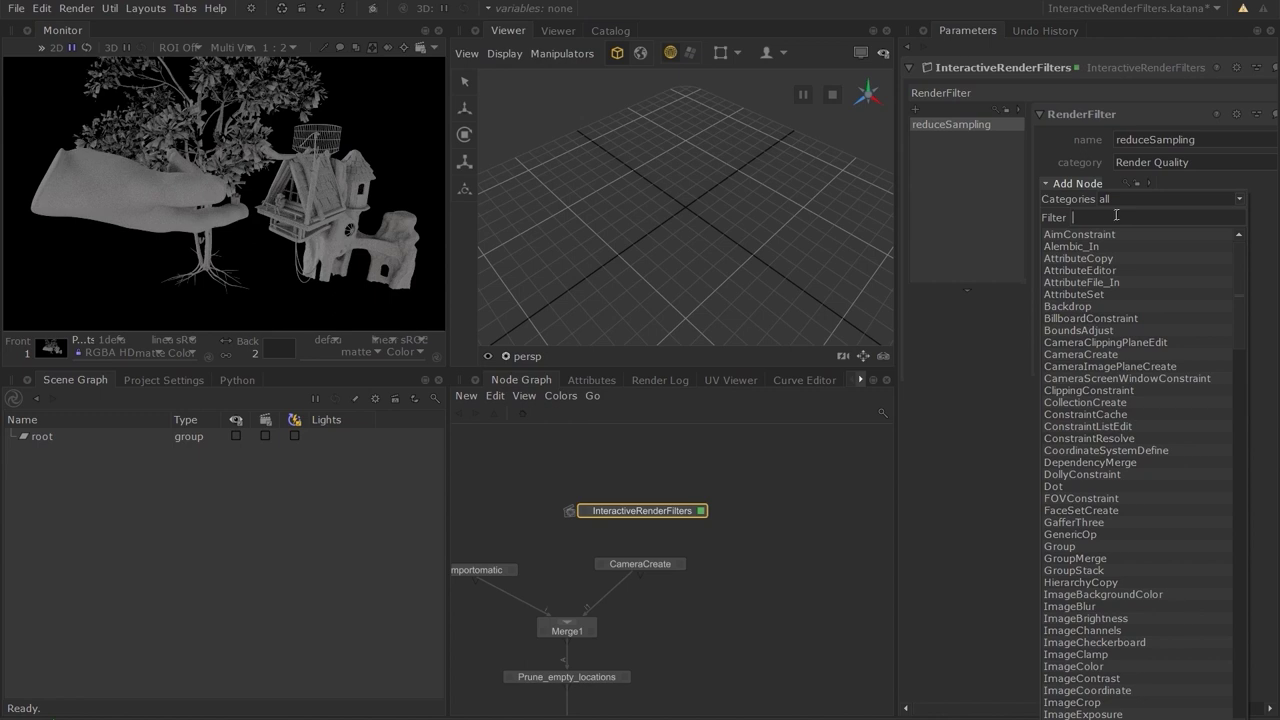
pyautogui.write('Prma')
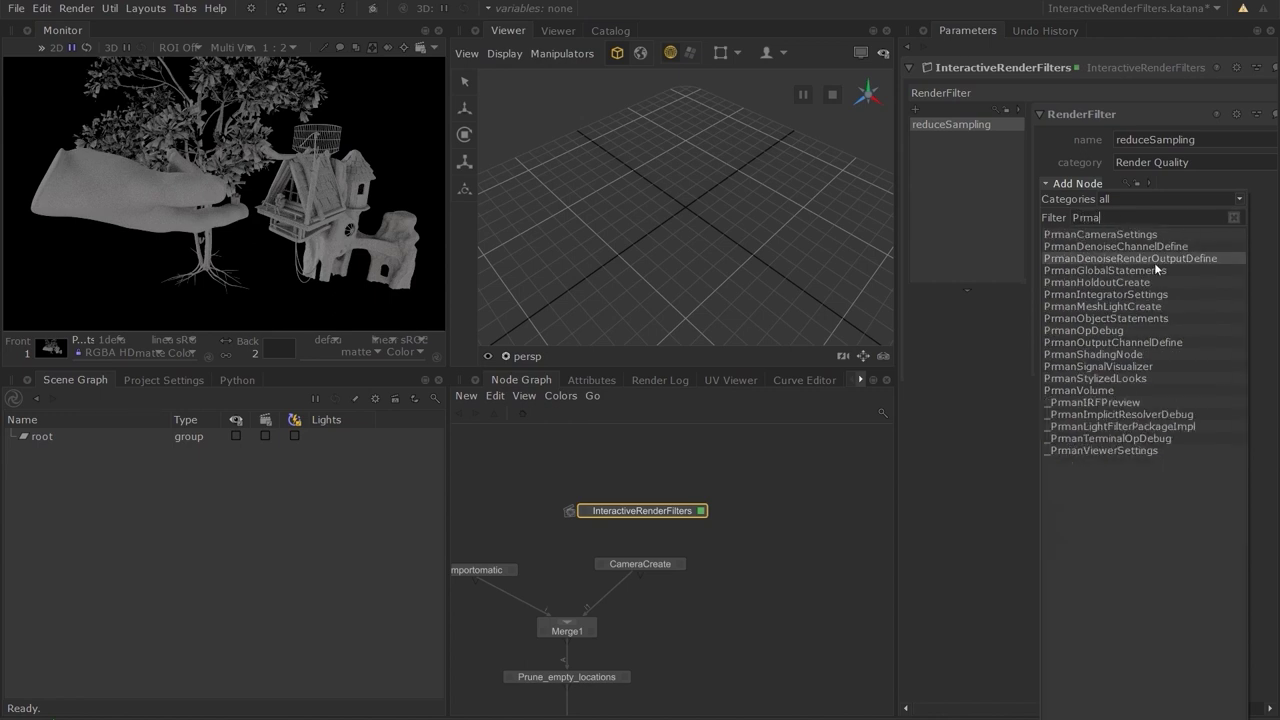
pyautogui.click(1150, 269)
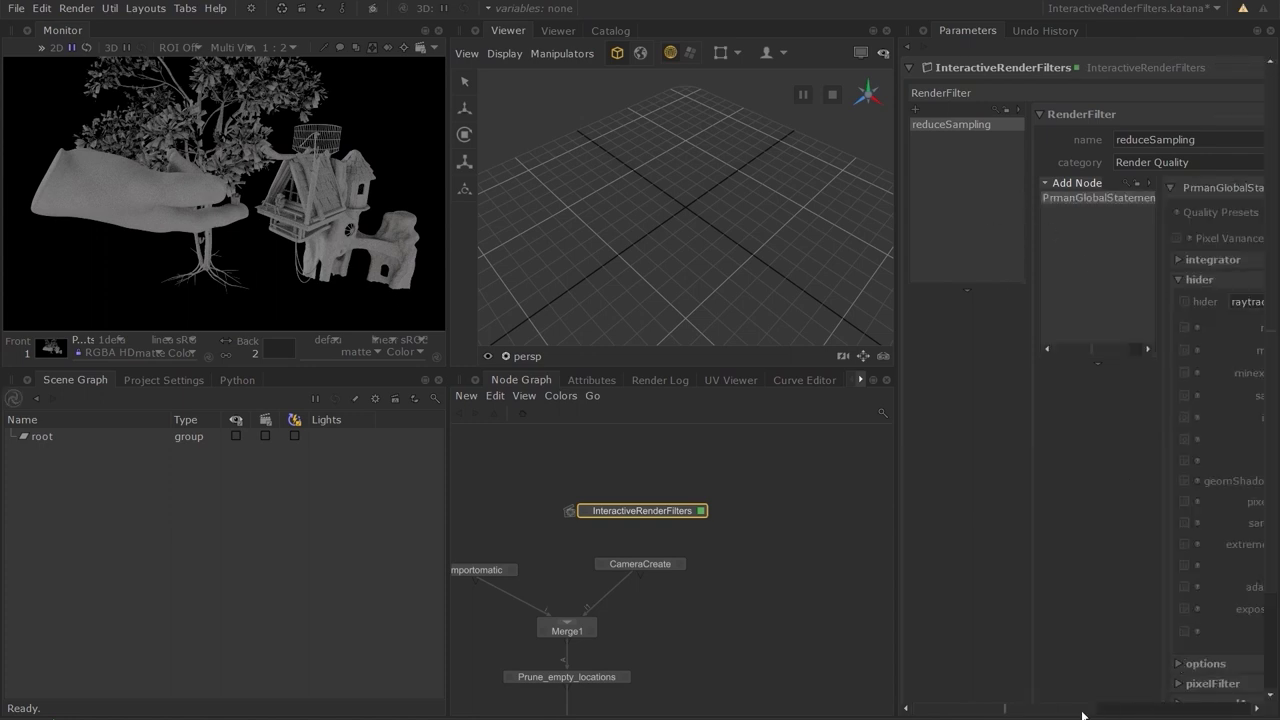
pyautogui.moveTo(1081, 712); pyautogui.dragTo(1195, 716)
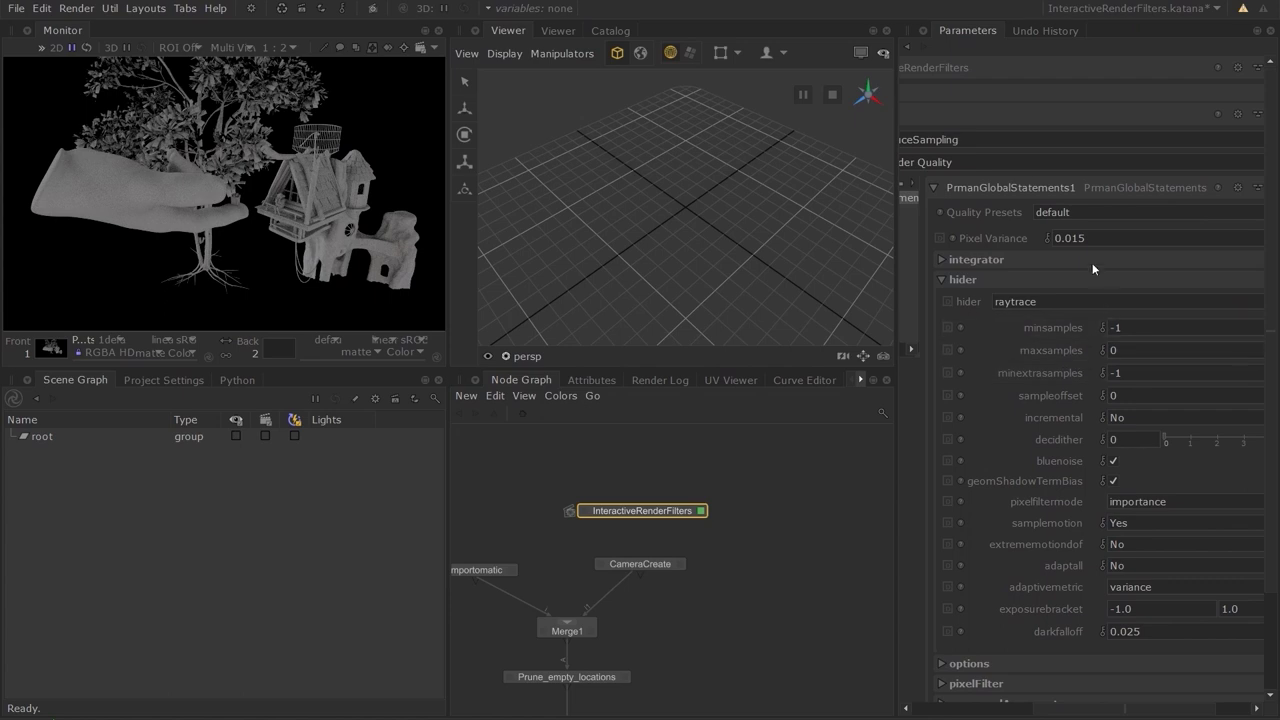
# Set the Pixel Variance of the filter's PrmanGlobalStatements node to 0.1
pyautogui.click(1100, 238)
pyautogui.write('1')
pyautogui.press('Return')
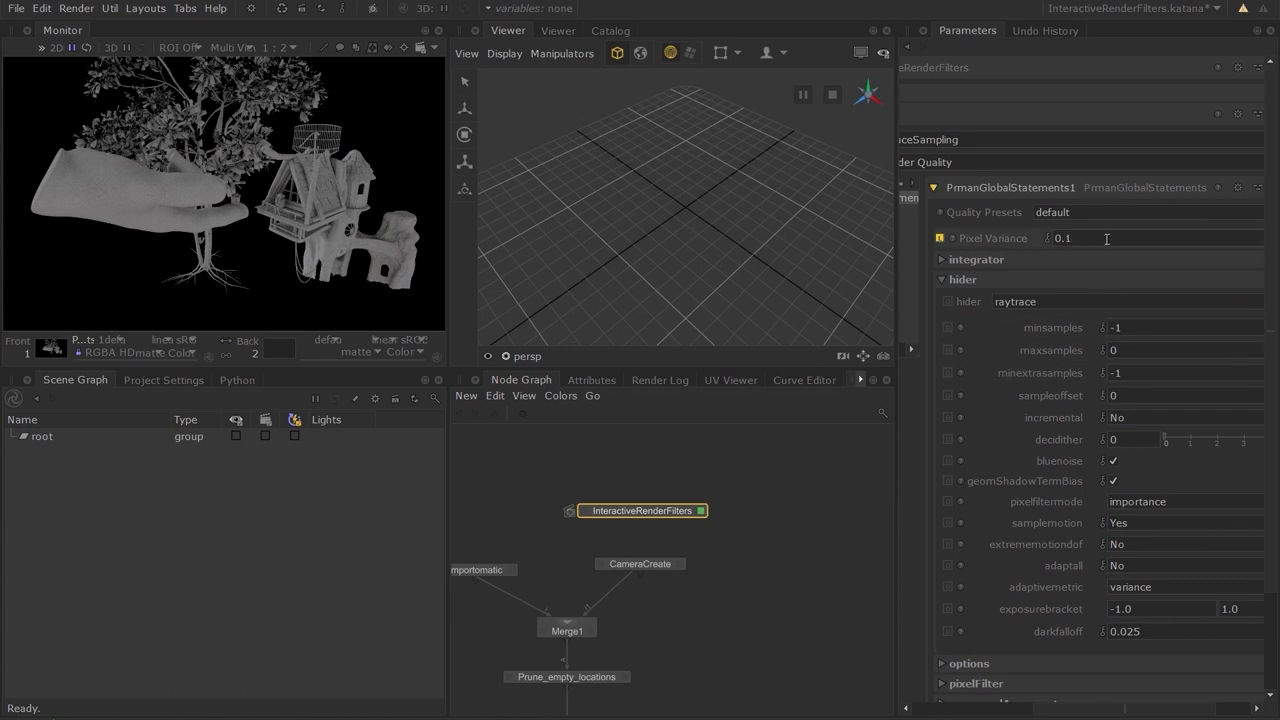
# Set the hider's minsamples to 4 and maxsamples to 16 in the reduceSampling filter's PrmanGlobalStatements node
pyautogui.click(1137, 327)
pyautogui.write('4')
pyautogui.press('Return')
pyautogui.scroll(-2, 1154, 353)
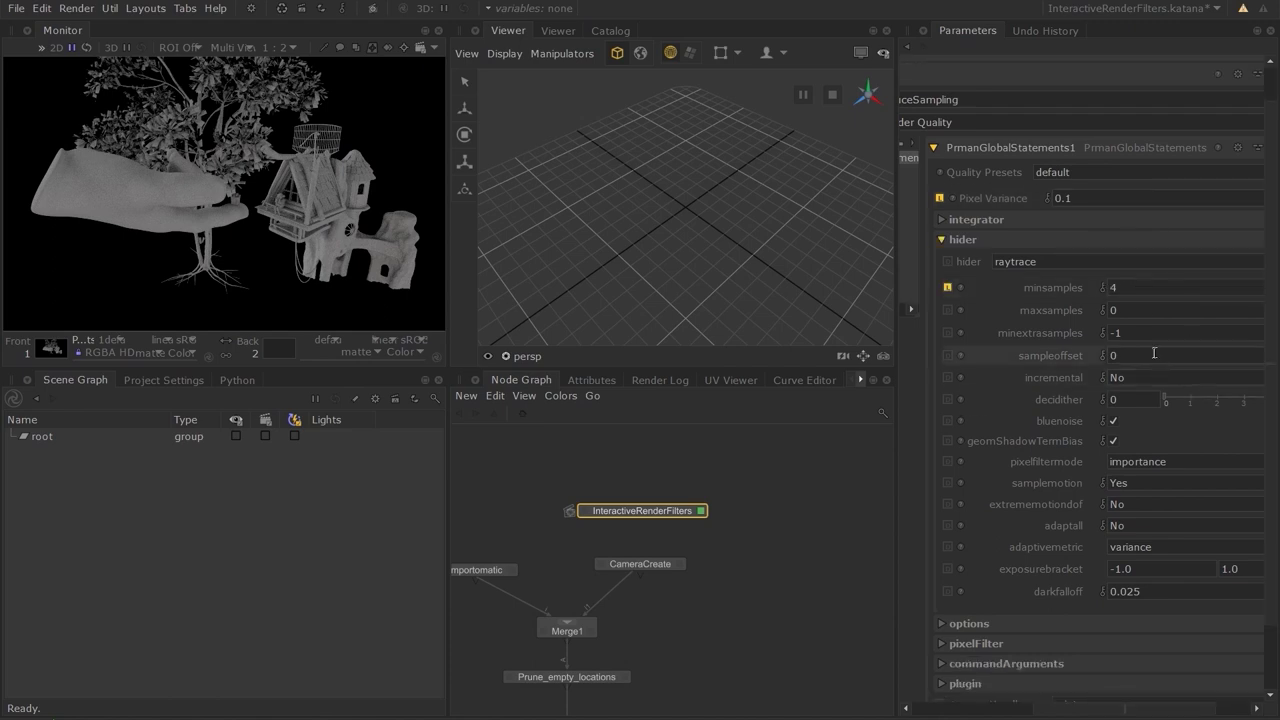
pyautogui.click(1143, 309)
pyautogui.write('16')
pyautogui.press('Return')
# Activate the reduceSampling interactive render filter from the Render Quality category
pyautogui.click(374, 13)
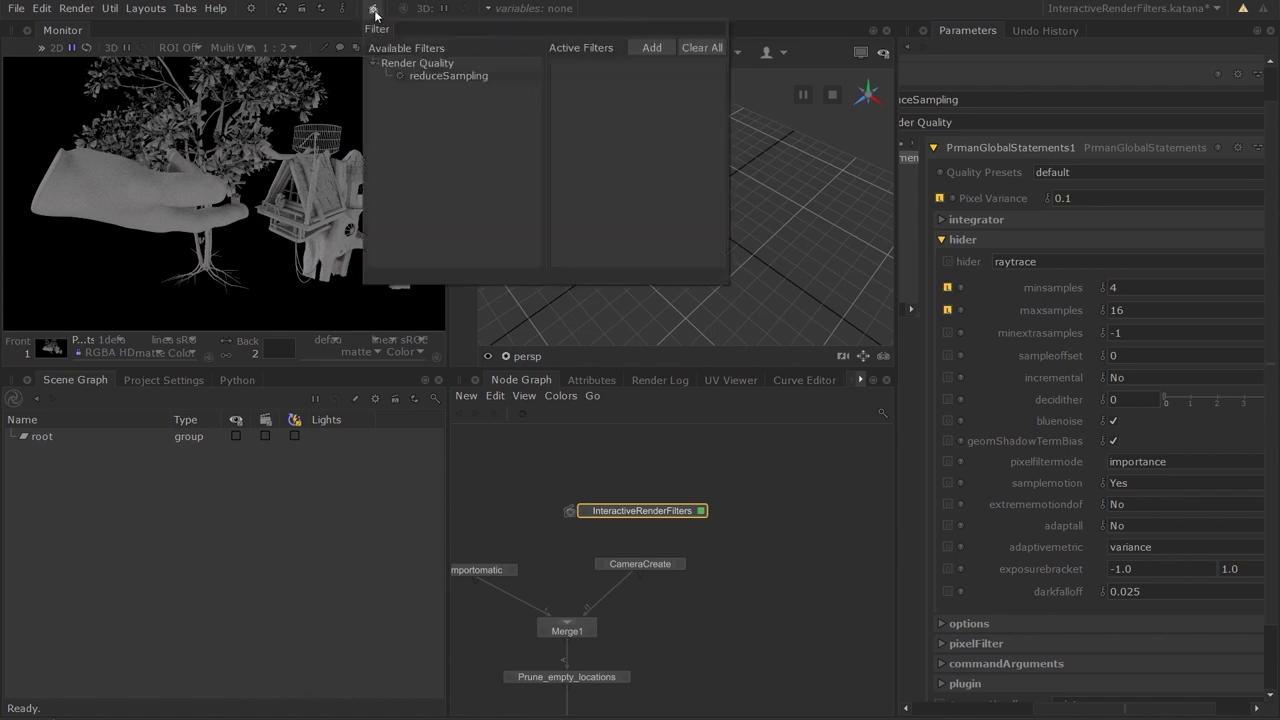
pyautogui.moveTo(435, 74); pyautogui.dragTo(478, 75)
pyautogui.click(493, 75)
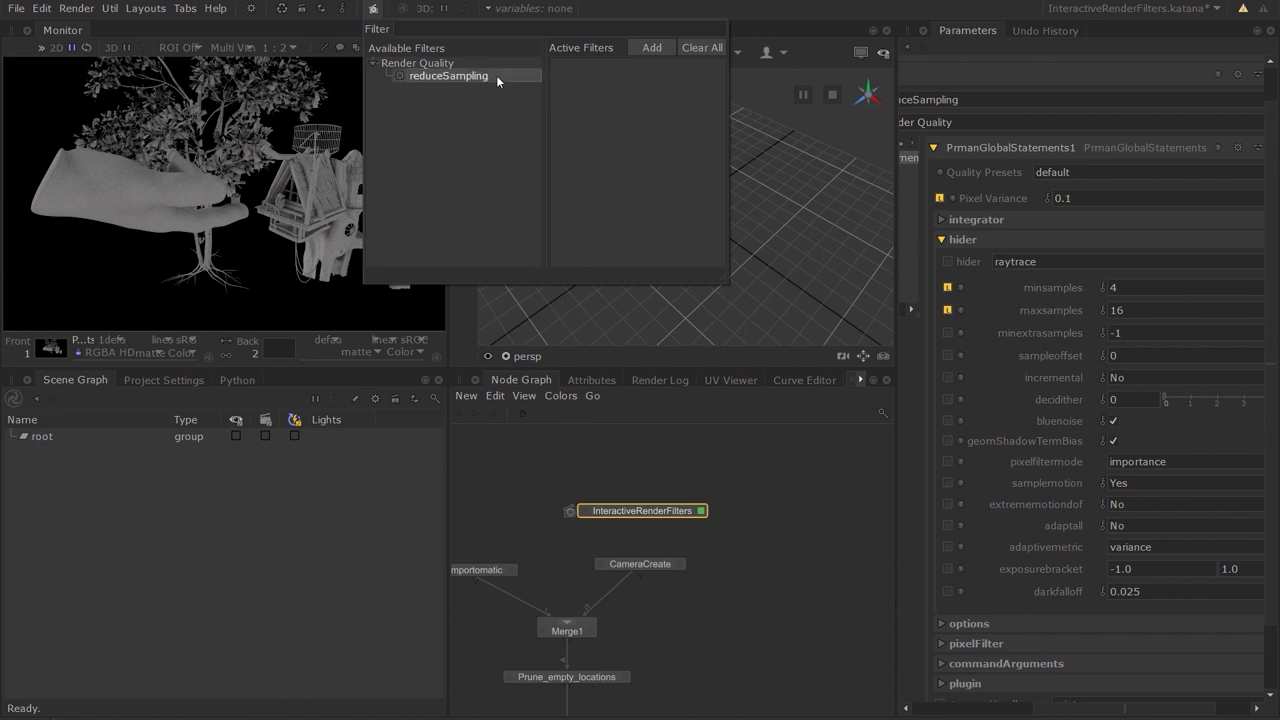
pyautogui.doubleClick(496, 75)
pyautogui.click(786, 595)
# Start another preview render from the PrmanGlobalStatements node at the end of the main node chain
pyautogui.moveTo(786, 595); pyautogui.dragTo(803, 568, button='middle')
pyautogui.moveTo(682, 689); pyautogui.dragTo(716, 624, button='middle')
pyautogui.scroll(-5, 716, 618)
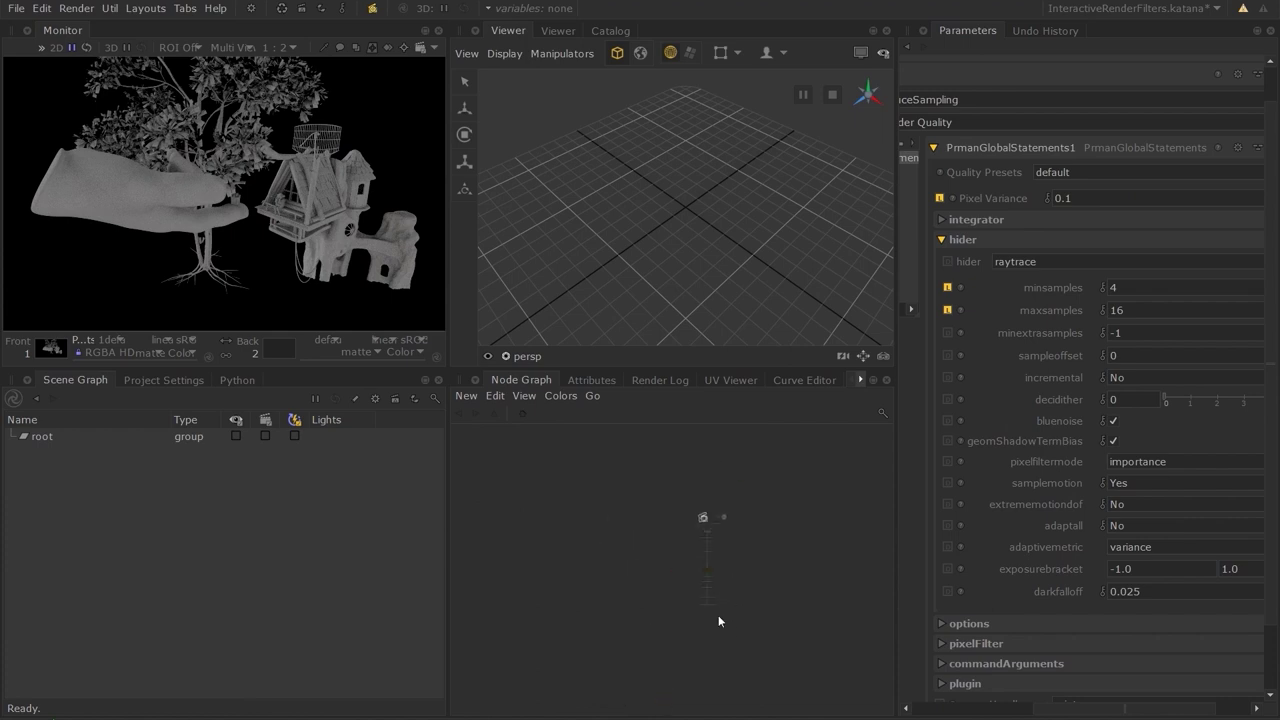
pyautogui.scroll(5, 704, 585)
pyautogui.rightClick(699, 603)
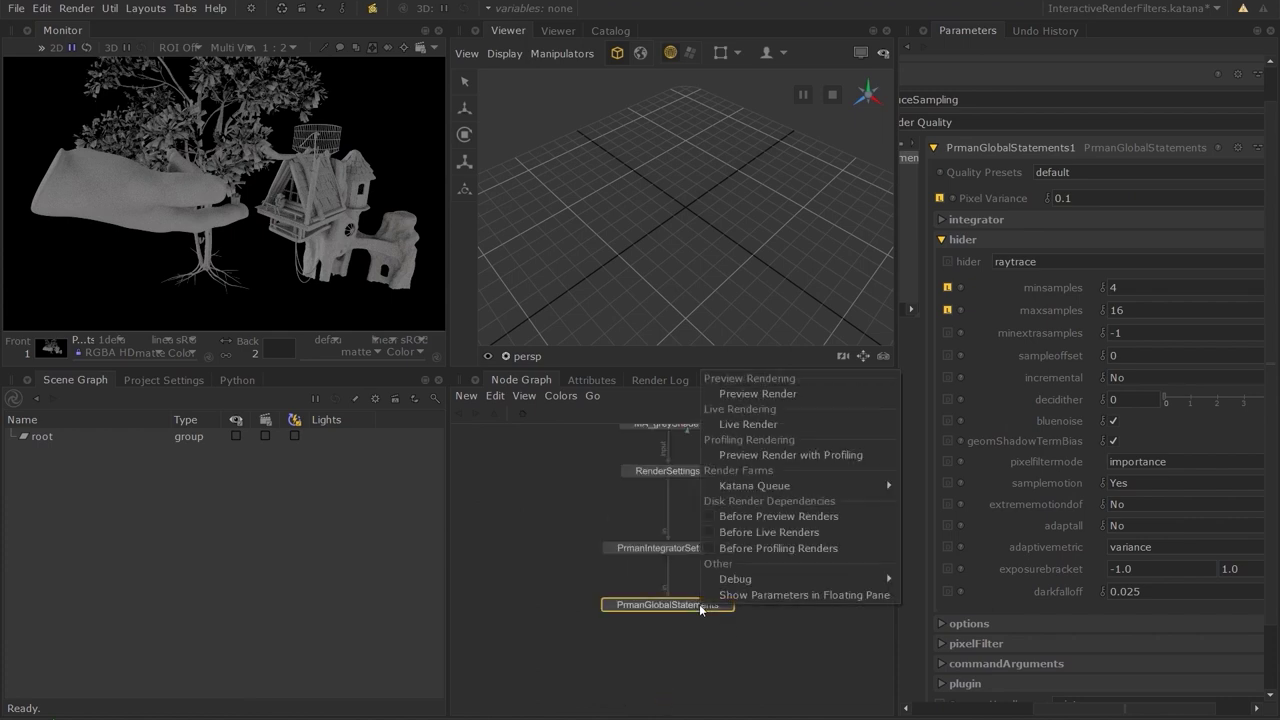
pyautogui.click(748, 392)
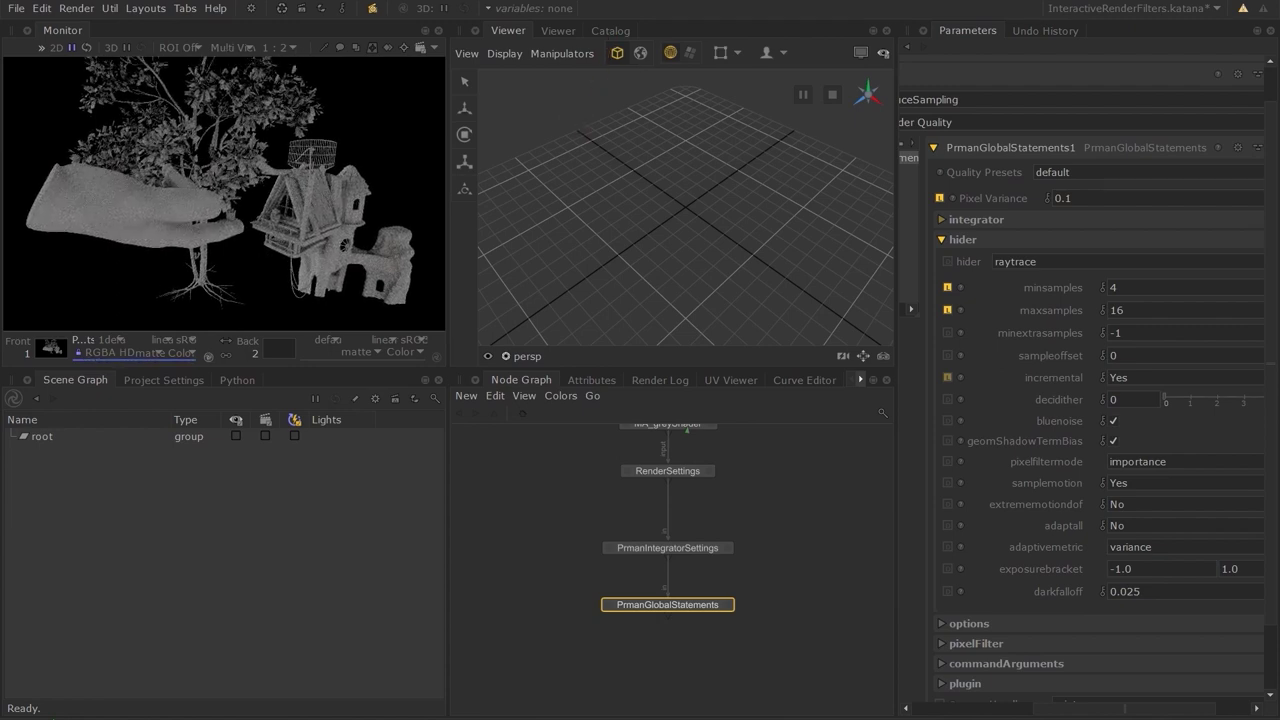
# Expand the Catalog to full size and hide its layers, ID and comment columns
pyautogui.click(612, 31)
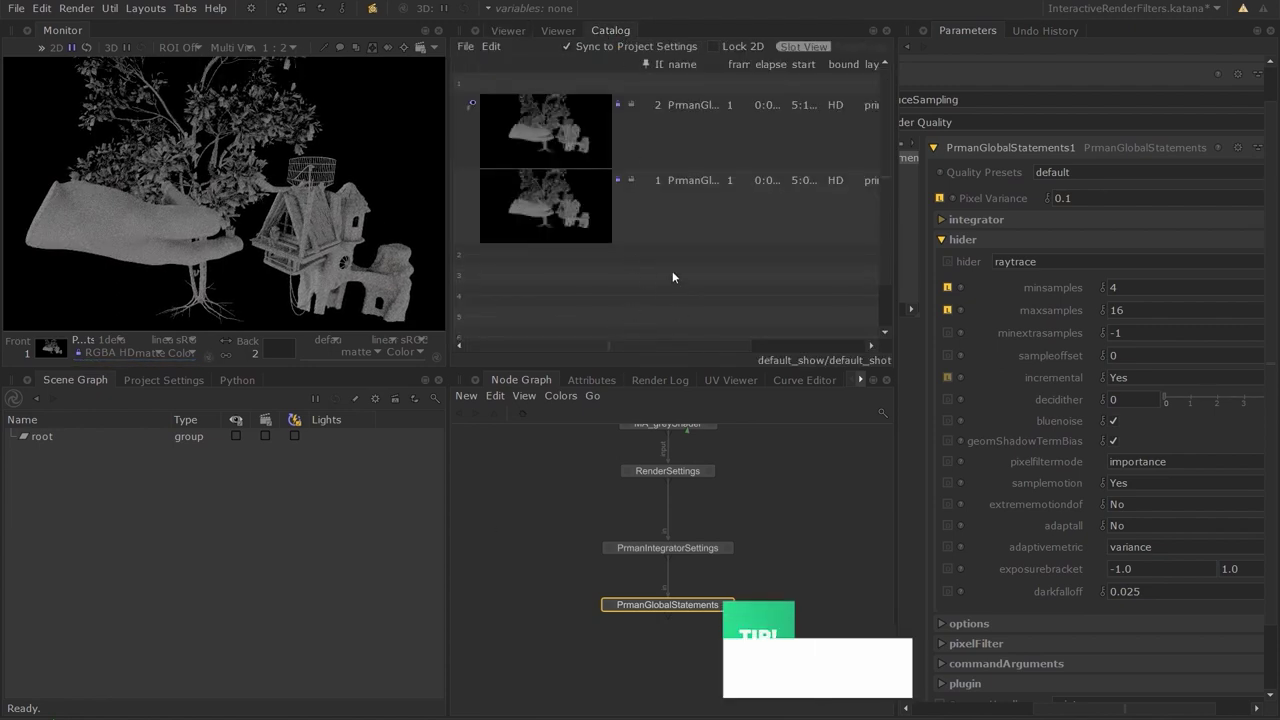
pyautogui.press('space')
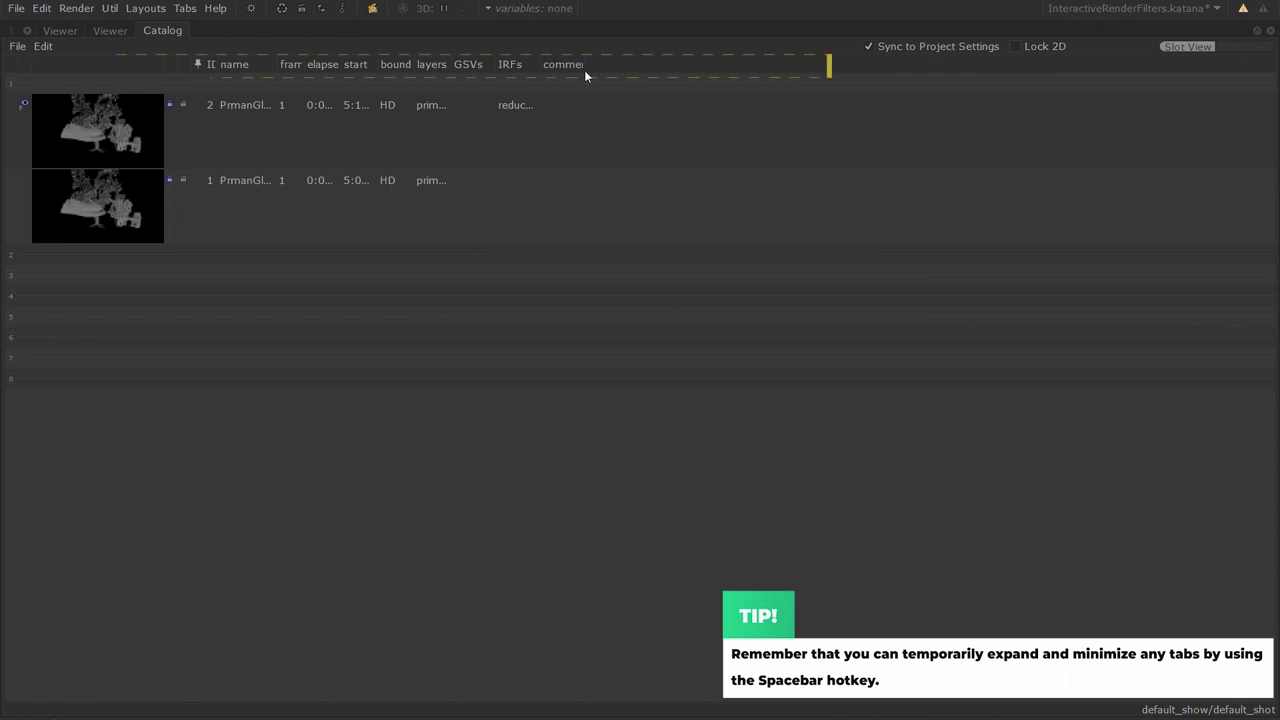
pyautogui.rightClick(389, 64)
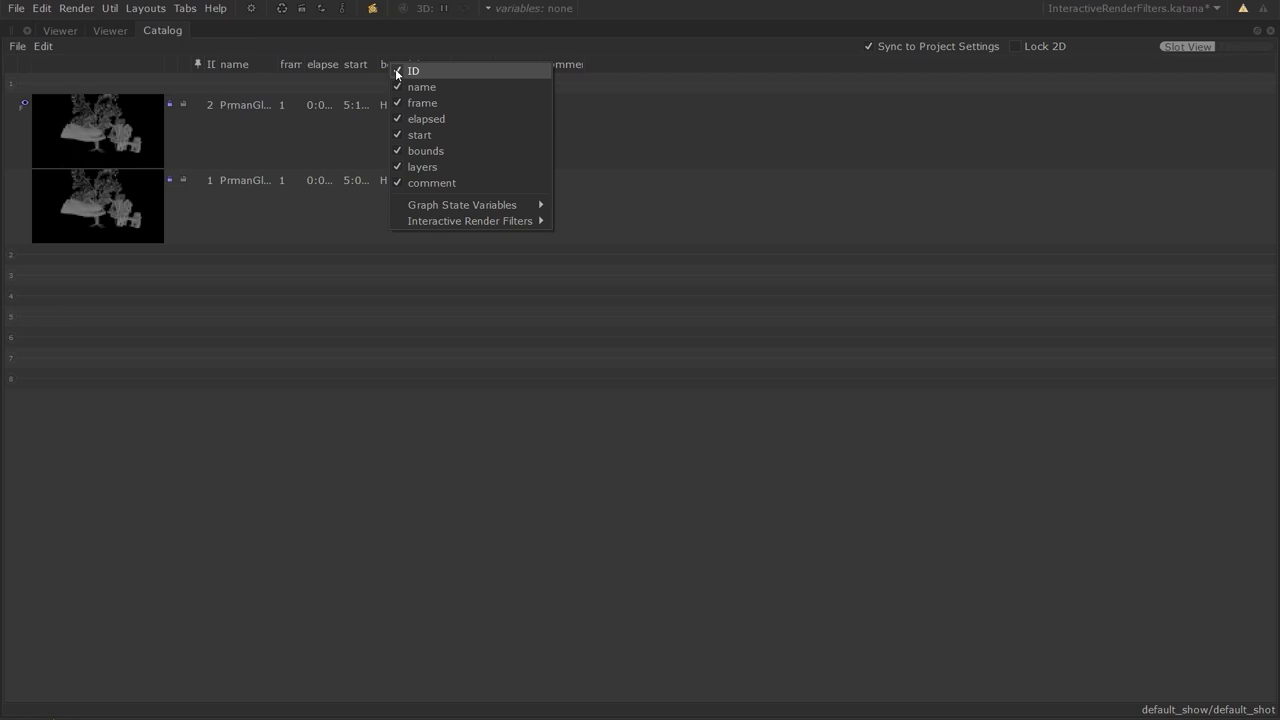
pyautogui.click(396, 167)
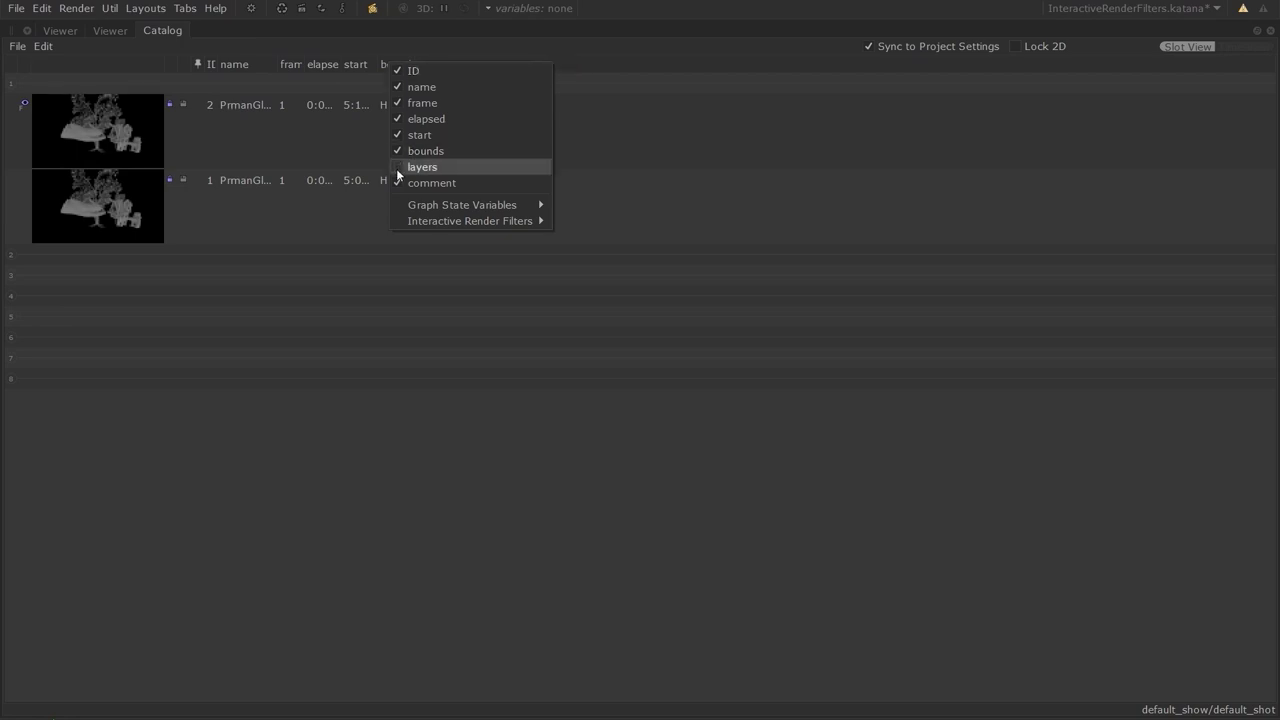
pyautogui.click(396, 70)
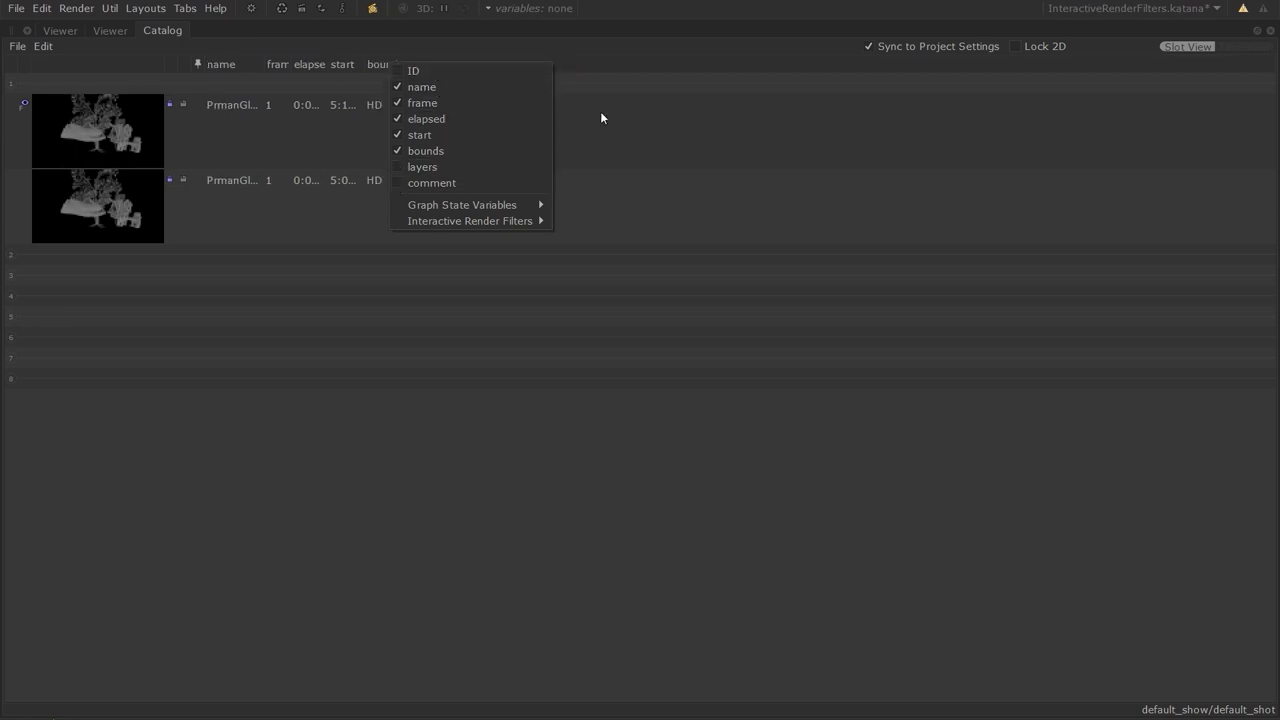
pyautogui.click(651, 63)
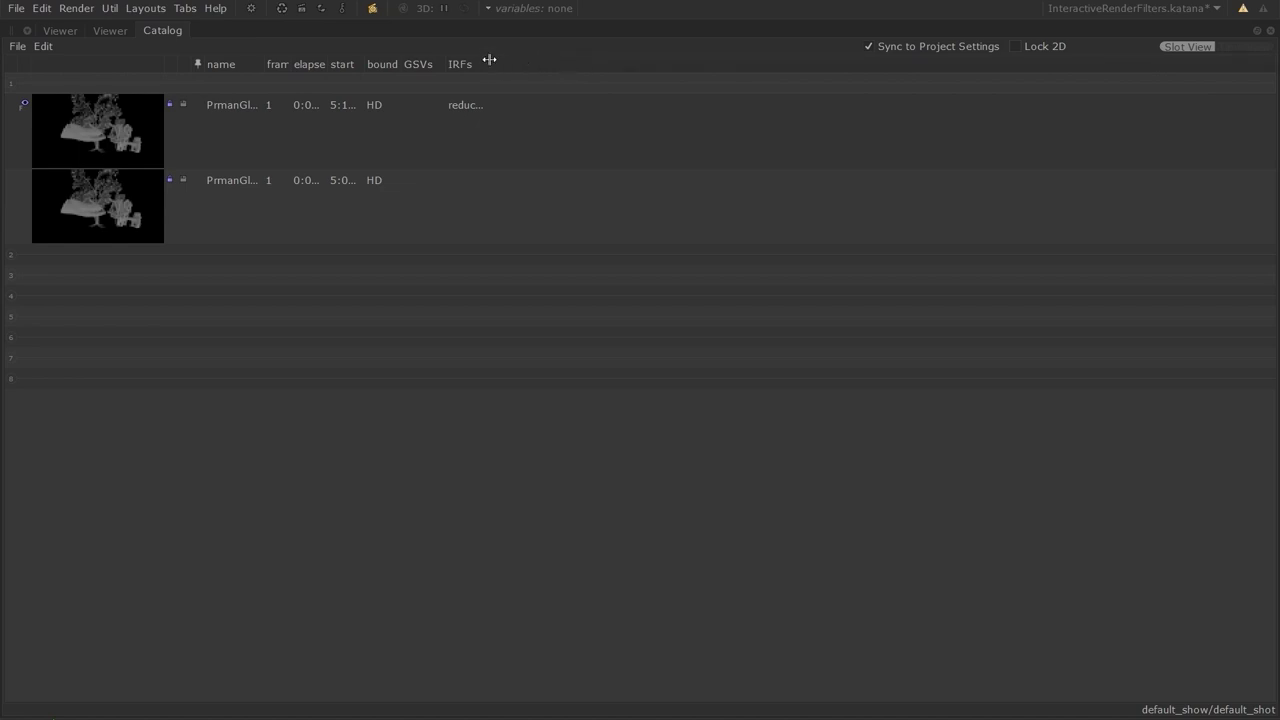
# Widen the Catalog's IRFs and elapsed columns so their full entries can be read
pyautogui.moveTo(486, 58); pyautogui.dragTo(575, 62)
pyautogui.moveTo(334, 71); pyautogui.dragTo(356, 71)
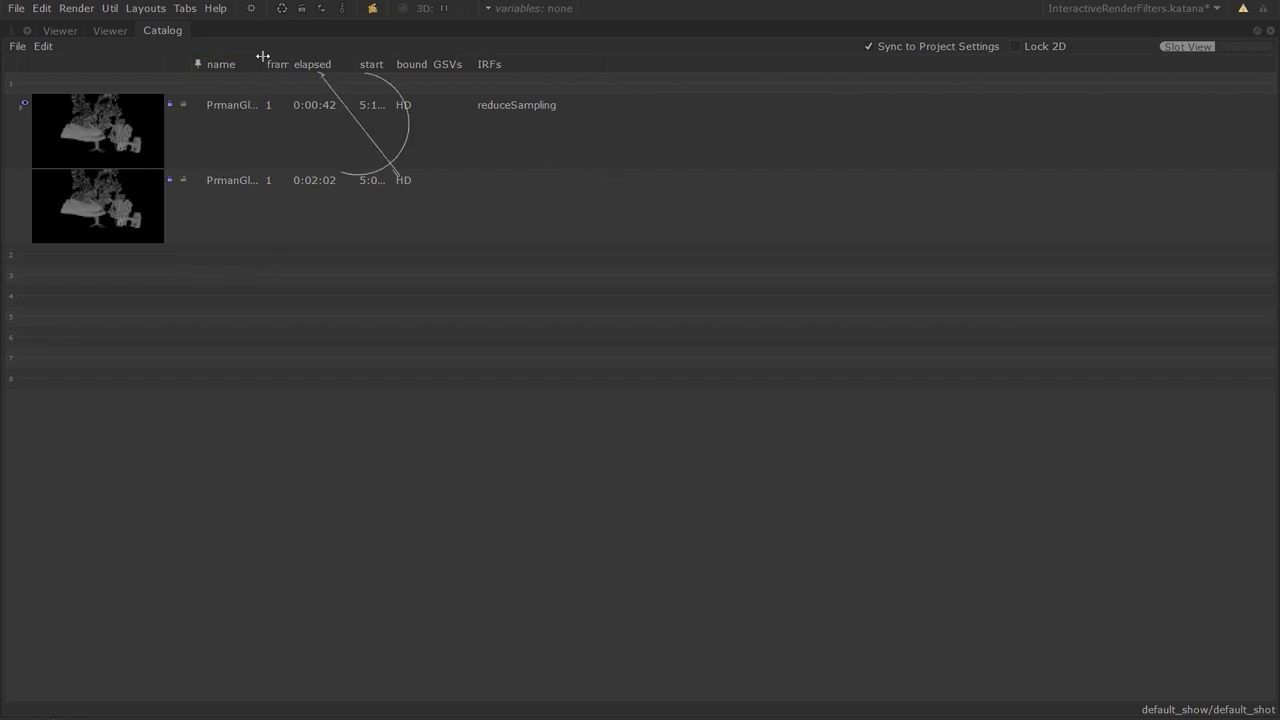
# Widen the Catalog's name column to show the full node names and return to the normal pane layout
pyautogui.moveTo(262, 59); pyautogui.dragTo(346, 60)
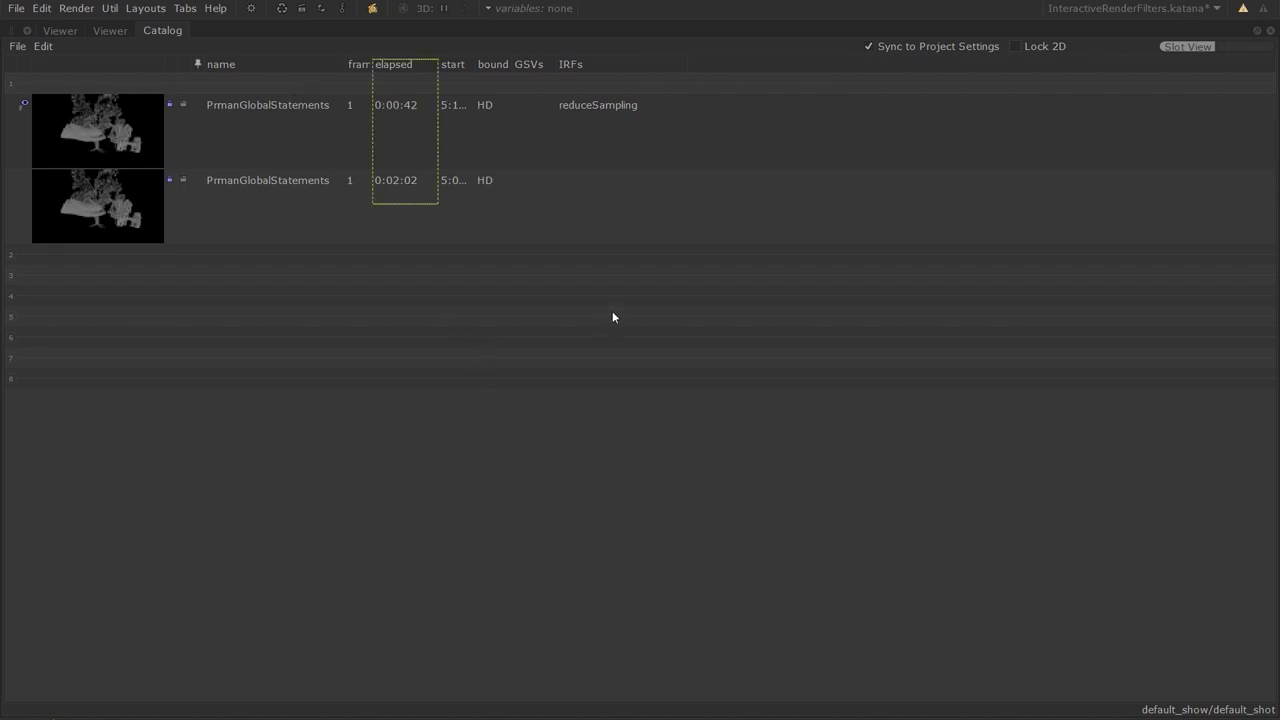
pyautogui.press('space')
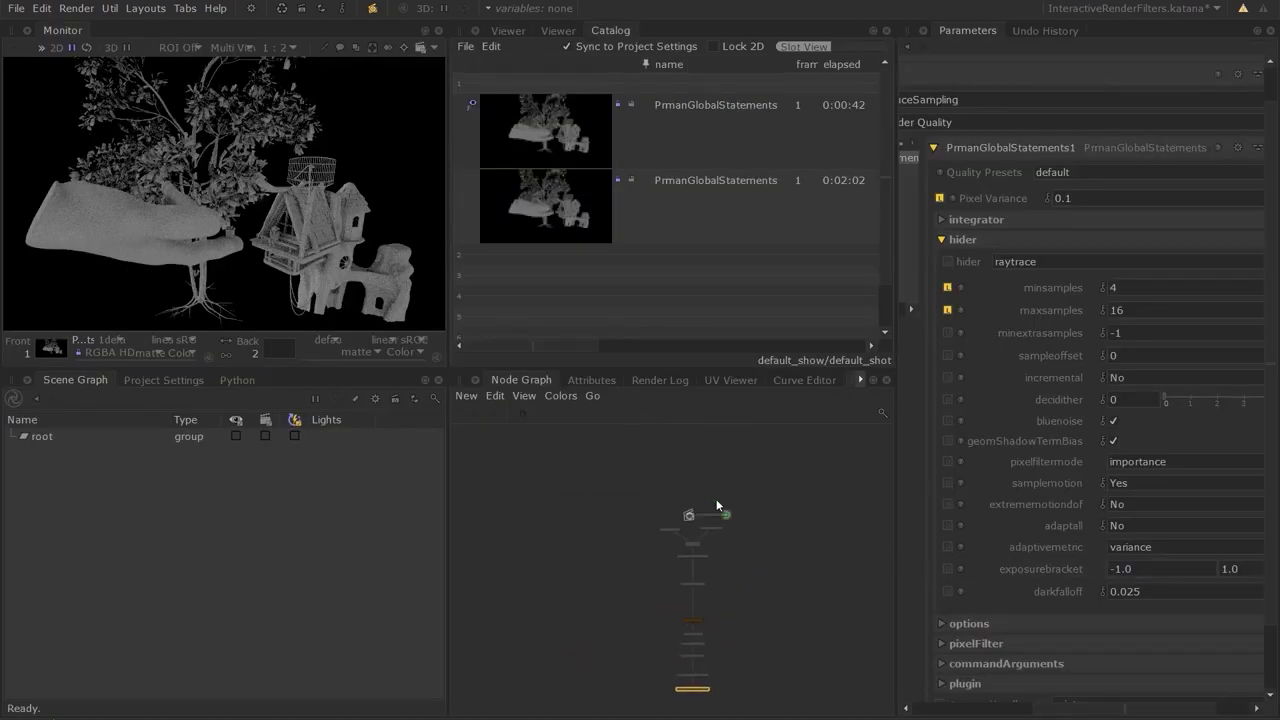
# Add a second render filter to the InteractiveRenderFilters node, named halfRes, in the category Resolution
pyautogui.click(729, 571)
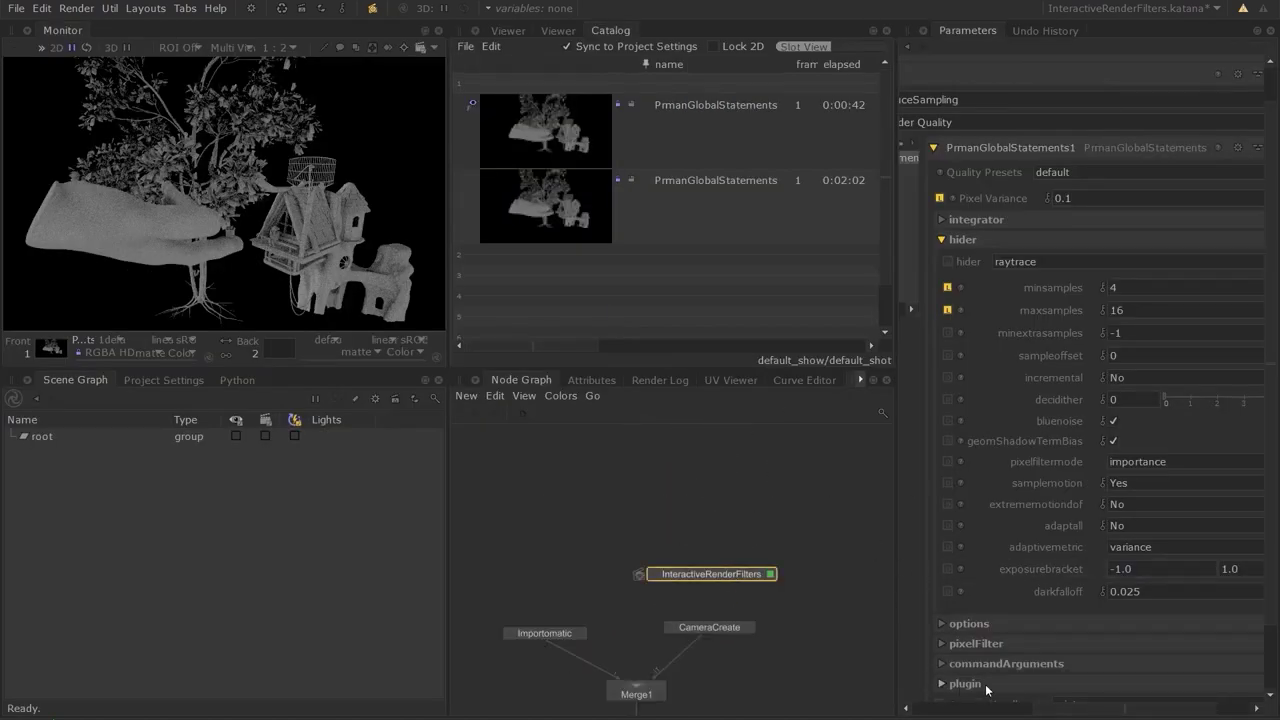
pyautogui.moveTo(1068, 714); pyautogui.dragTo(955, 716)
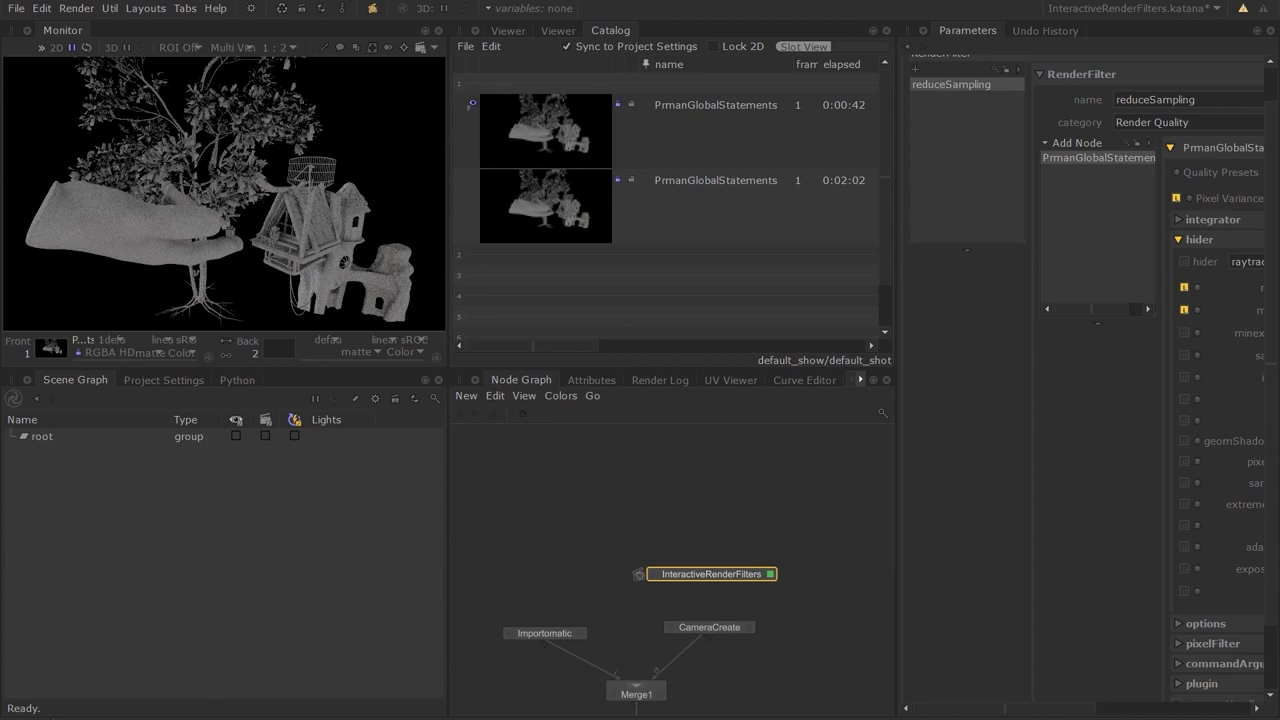
pyautogui.click(915, 69)
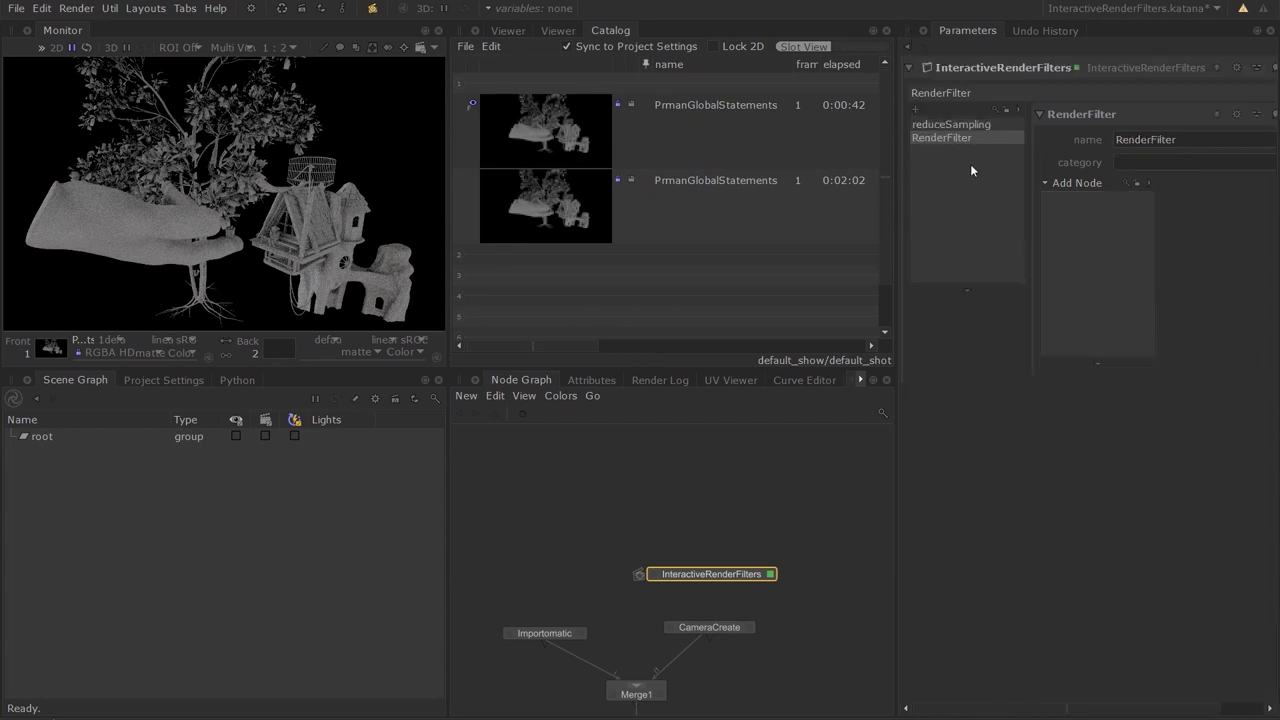
pyautogui.doubleClick(1137, 141)
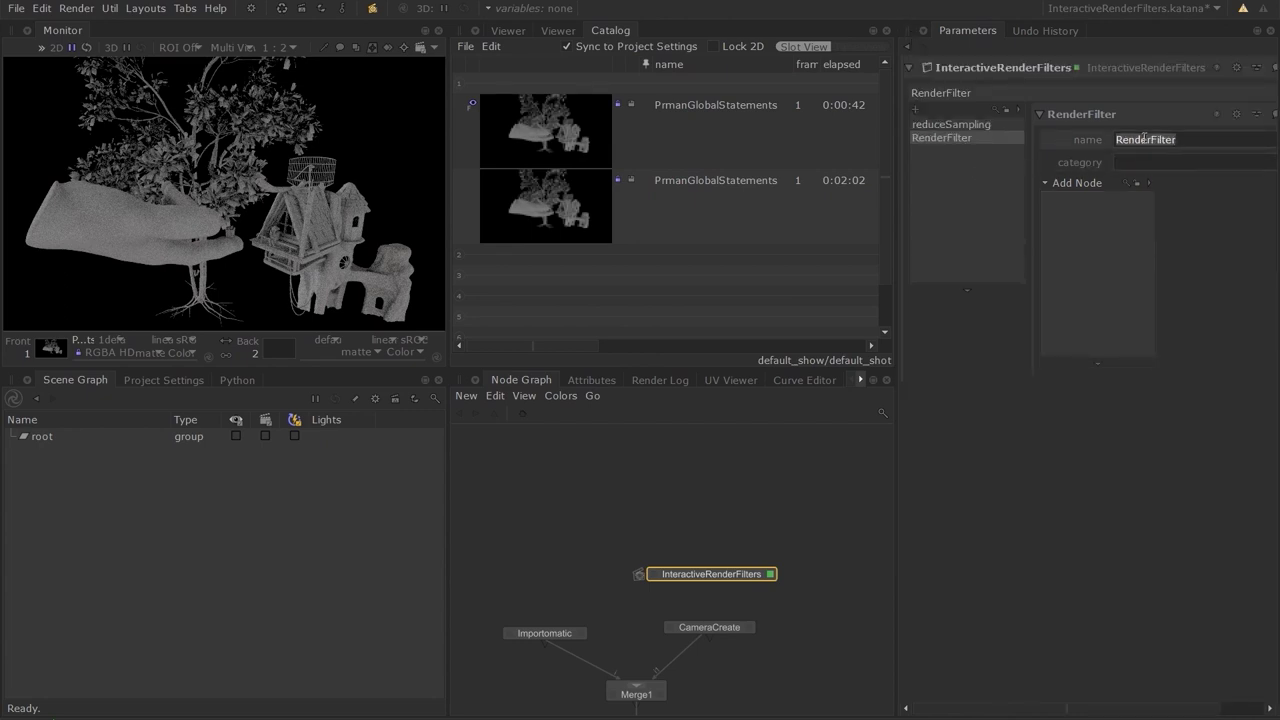
pyautogui.write('halfRes')
pyautogui.press('Tab')
pyautogui.write('Resolu')
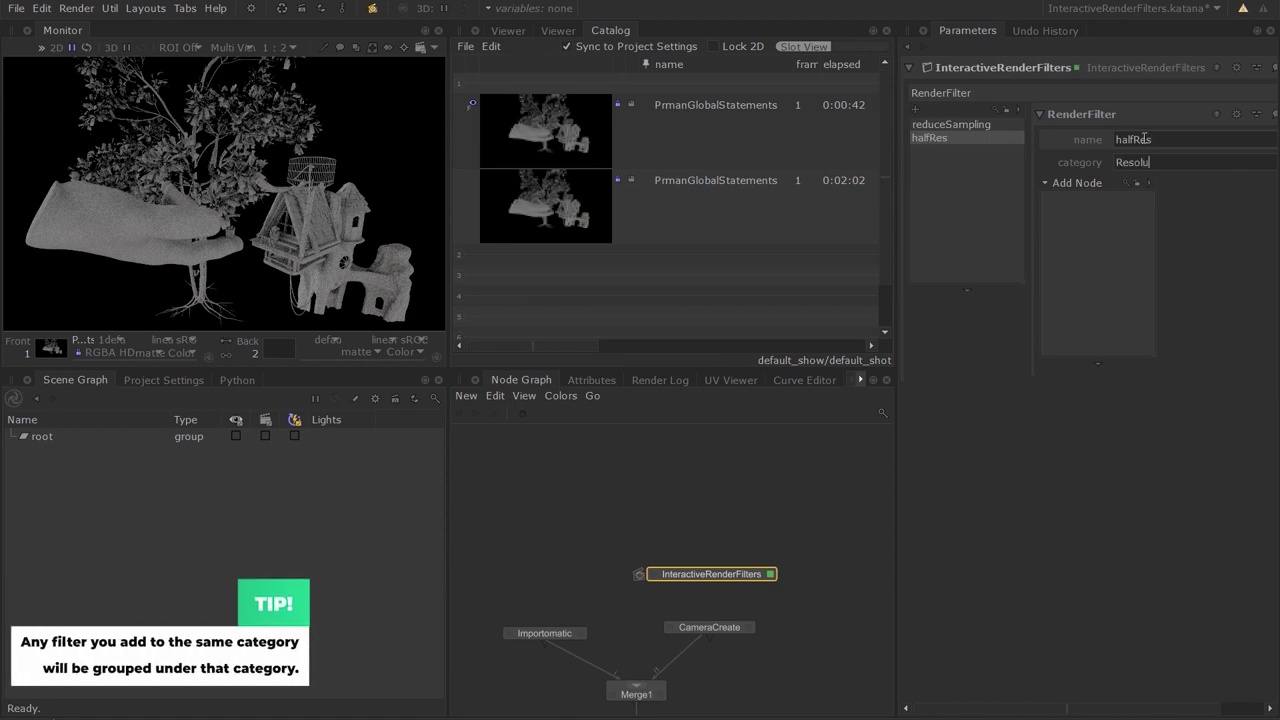
pyautogui.write('tion#')
pyautogui.press('BackSpace')
# Add a RenderSettings node to the halfRes render filter
pyautogui.click(1077, 183)
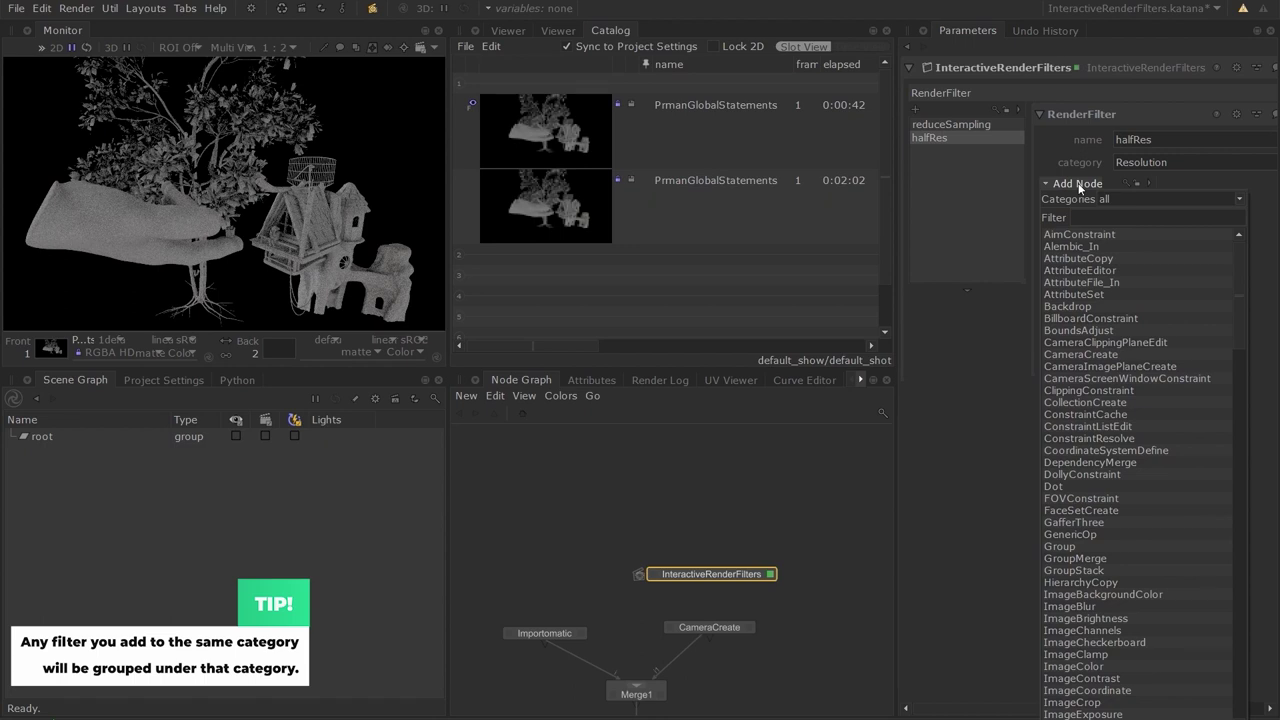
pyautogui.write('render')
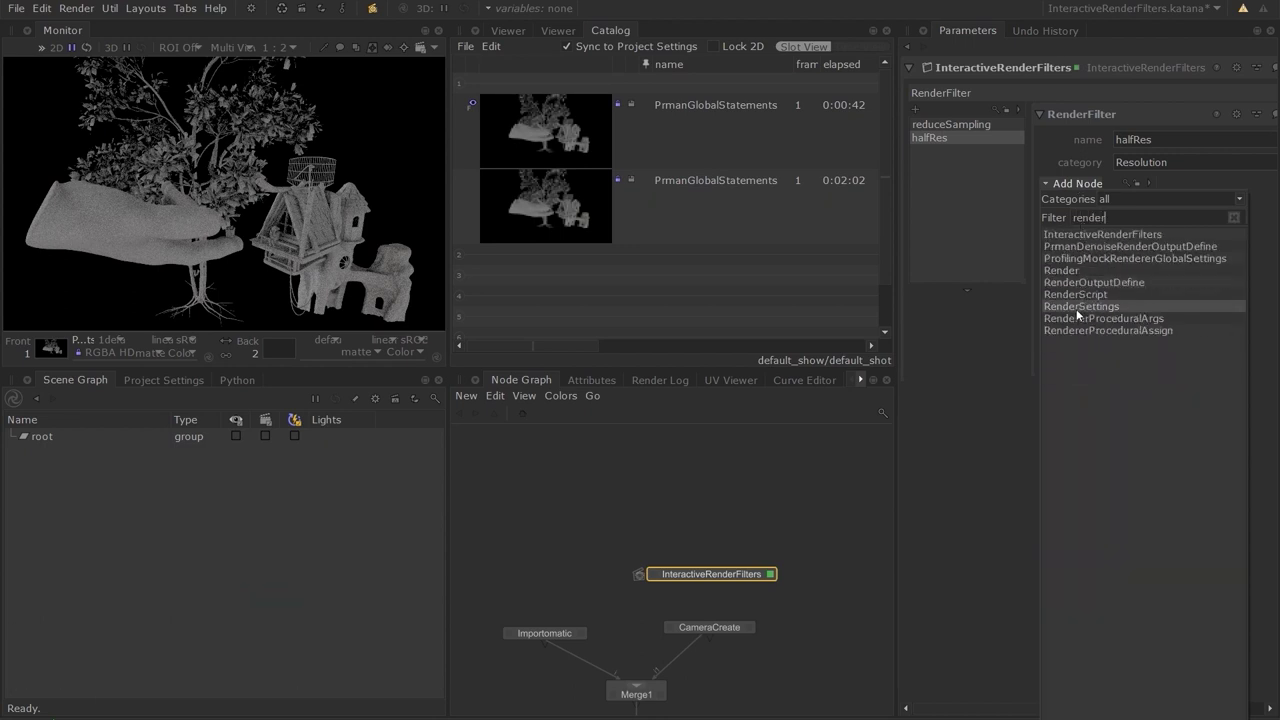
pyautogui.click(1072, 295)
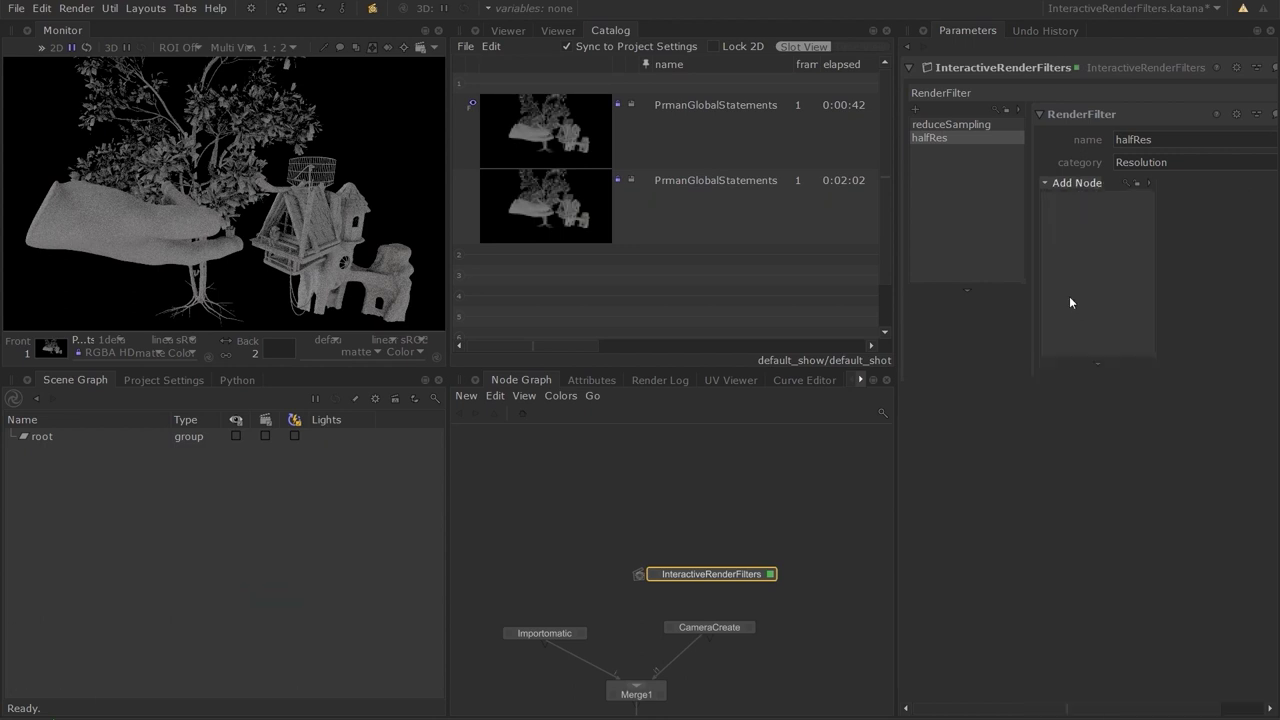
# Set the resolution in the halfRes filter's RenderSettings node to 960 x 540, using the full-size parameters view
pyautogui.hscroll(3, 1075, 712)
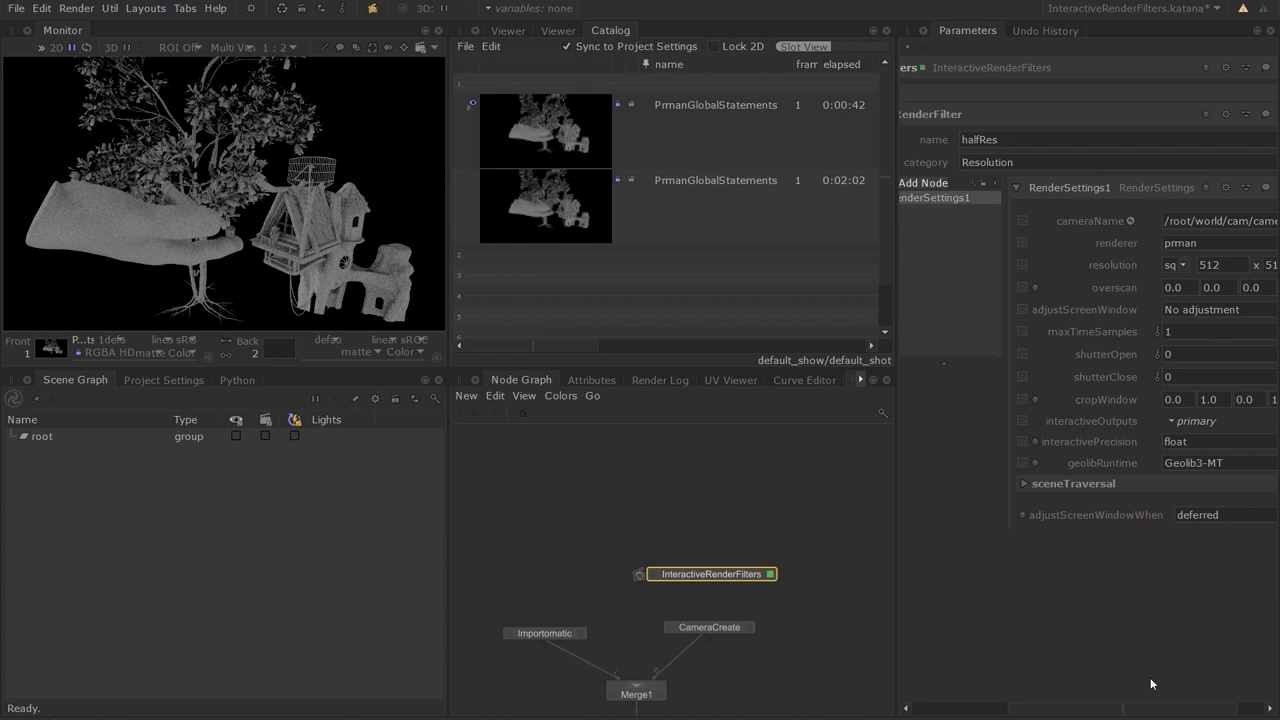
pyautogui.press('space')
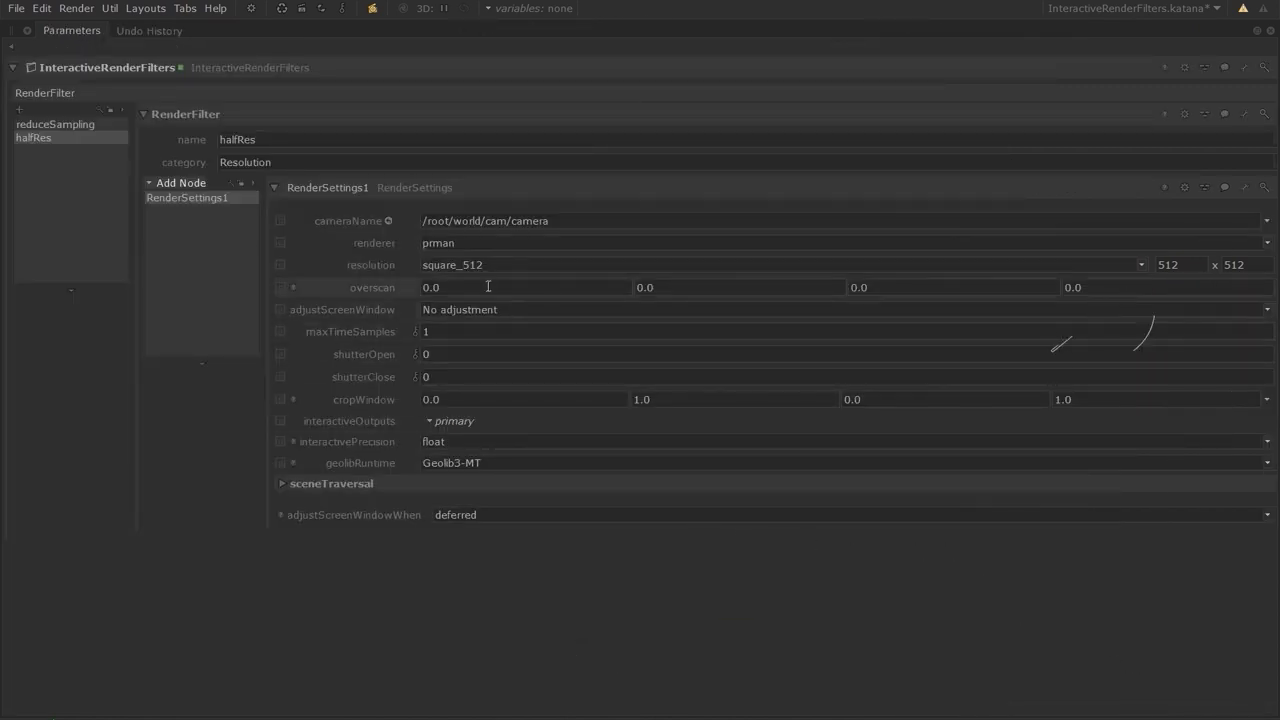
pyautogui.doubleClick(1191, 263)
pyautogui.write('97')
pyautogui.press('BackSpace')
pyautogui.write('60')
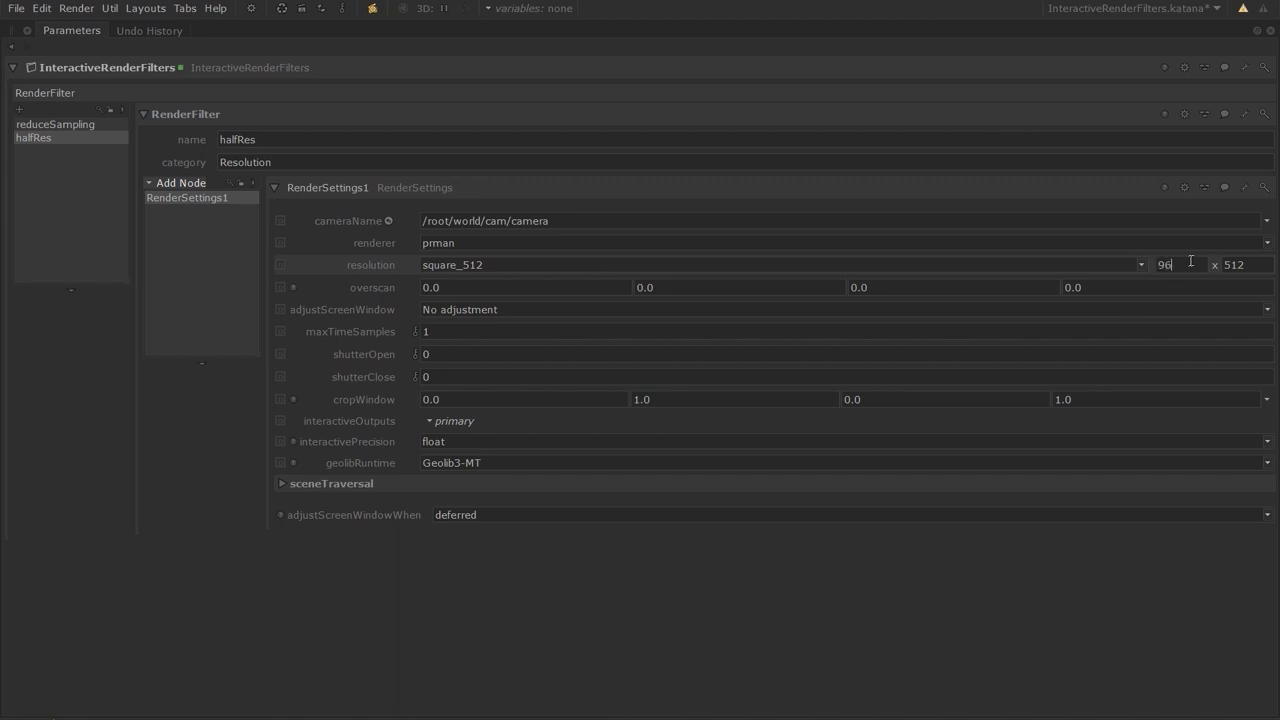
pyautogui.press('Tab')
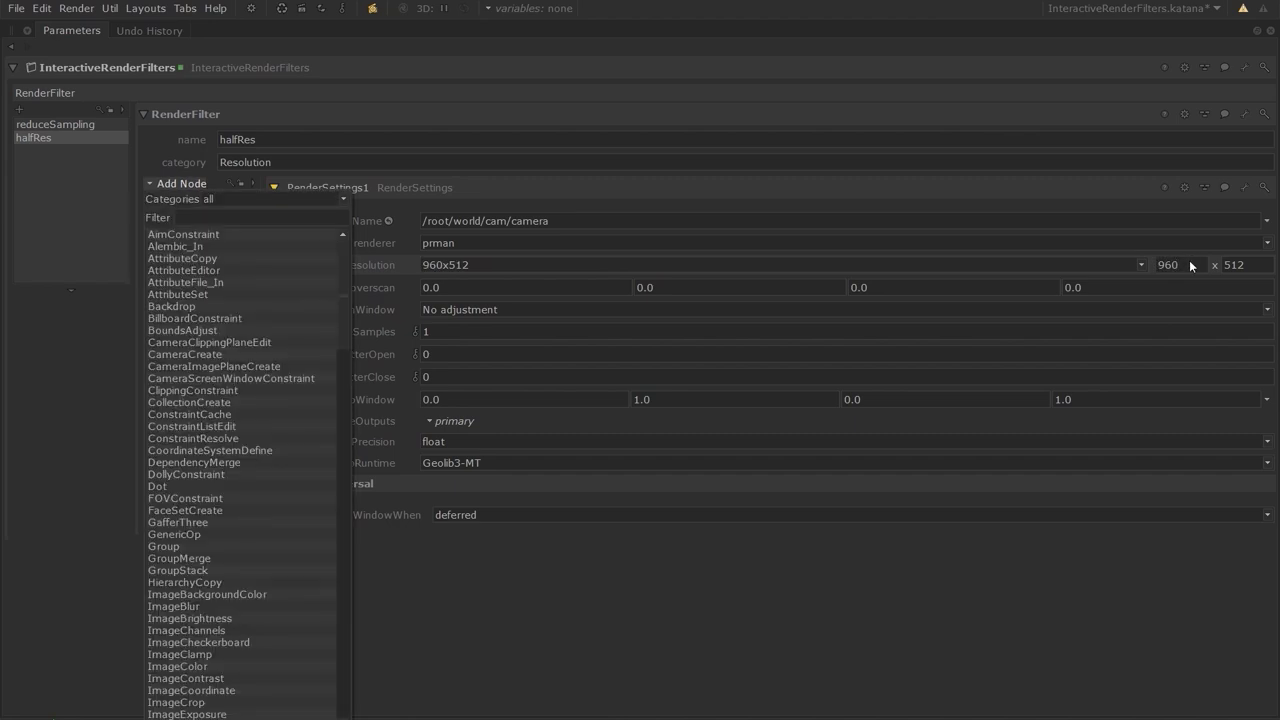
pyautogui.click(1239, 263)
pyautogui.doubleClick(1239, 263)
pyautogui.write('540')
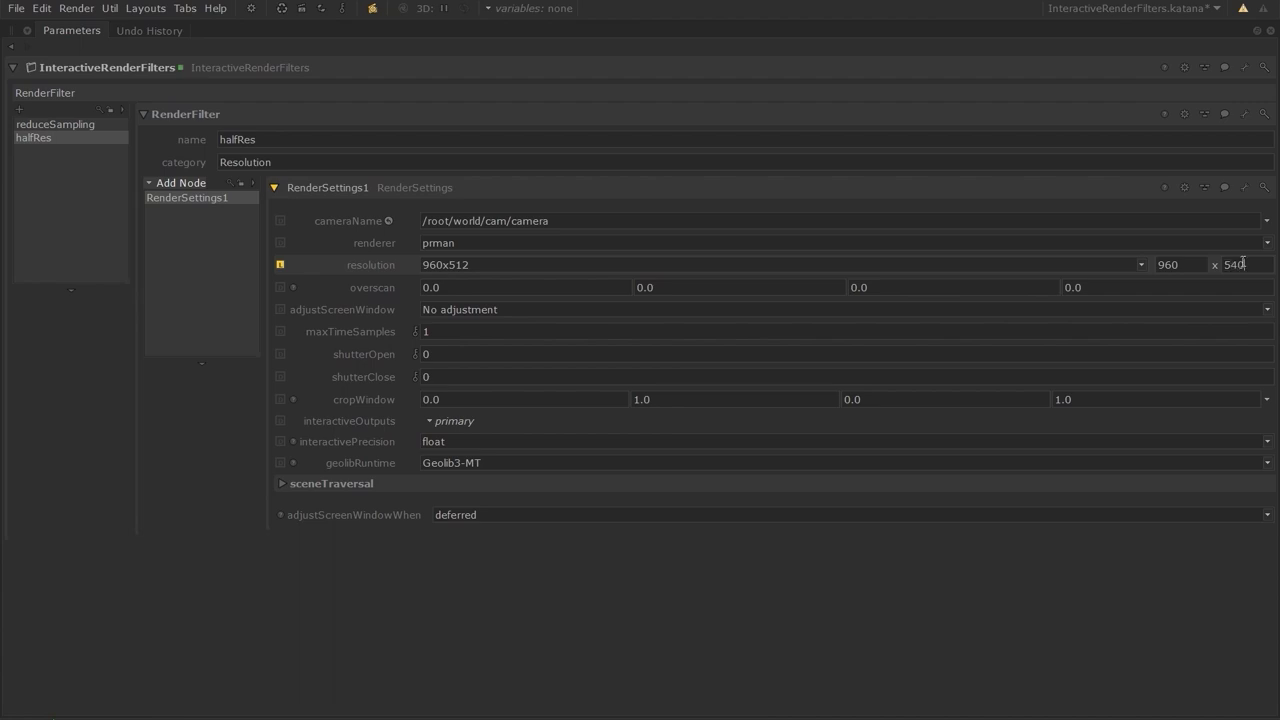
pyautogui.press('Return')
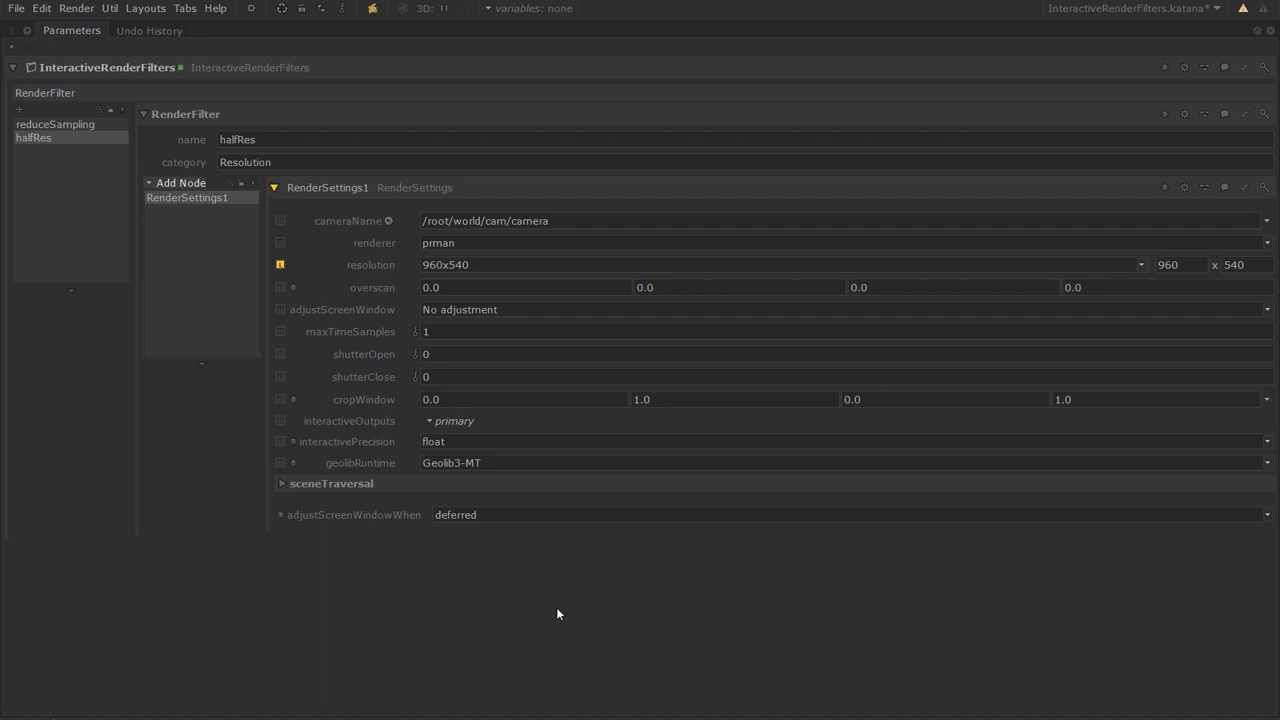
pyautogui.press('space')
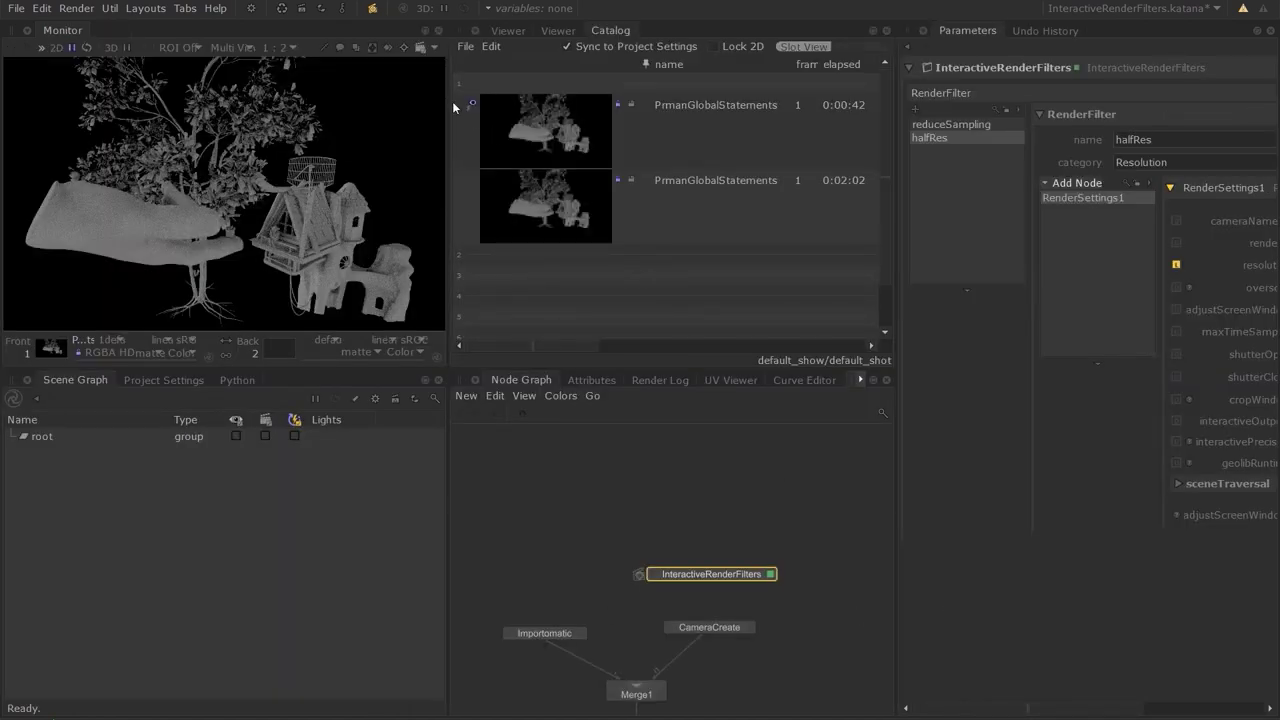
# Activate the halfRes filter alongside reduceSampling and start a preview render from the PrmanGlobalStatements node
pyautogui.click(372, 8)
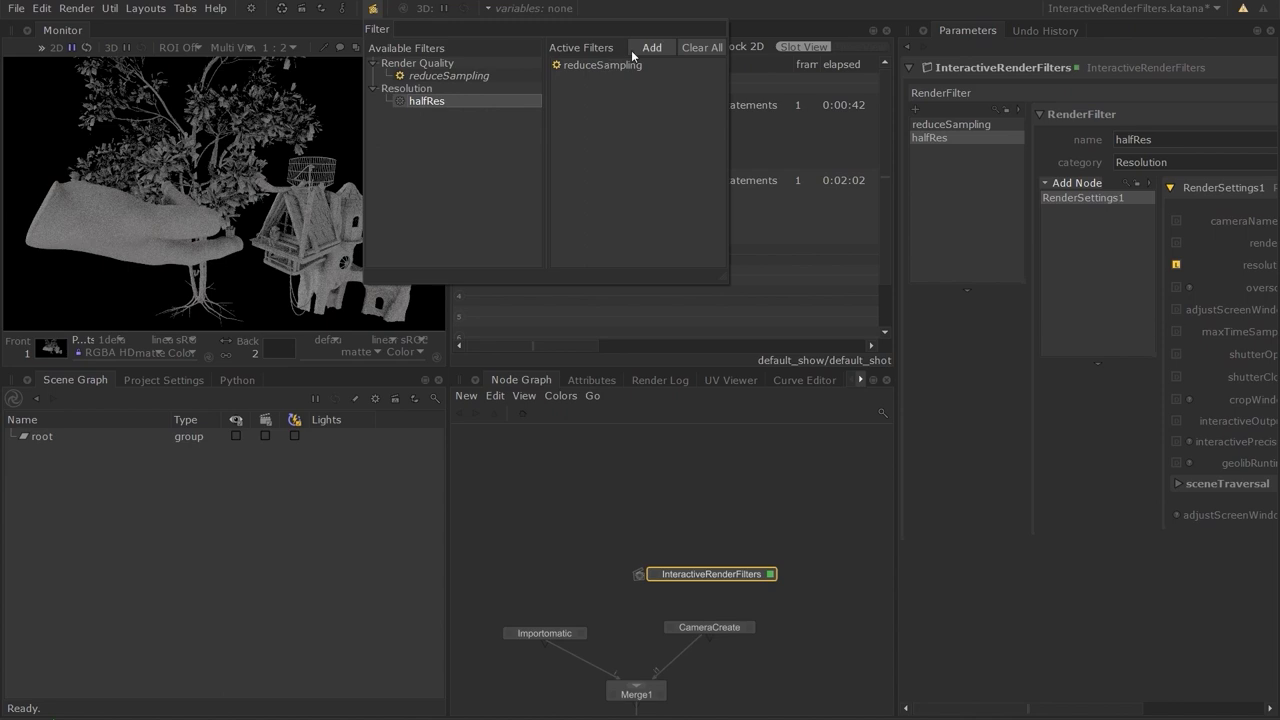
pyautogui.doubleClick(494, 100)
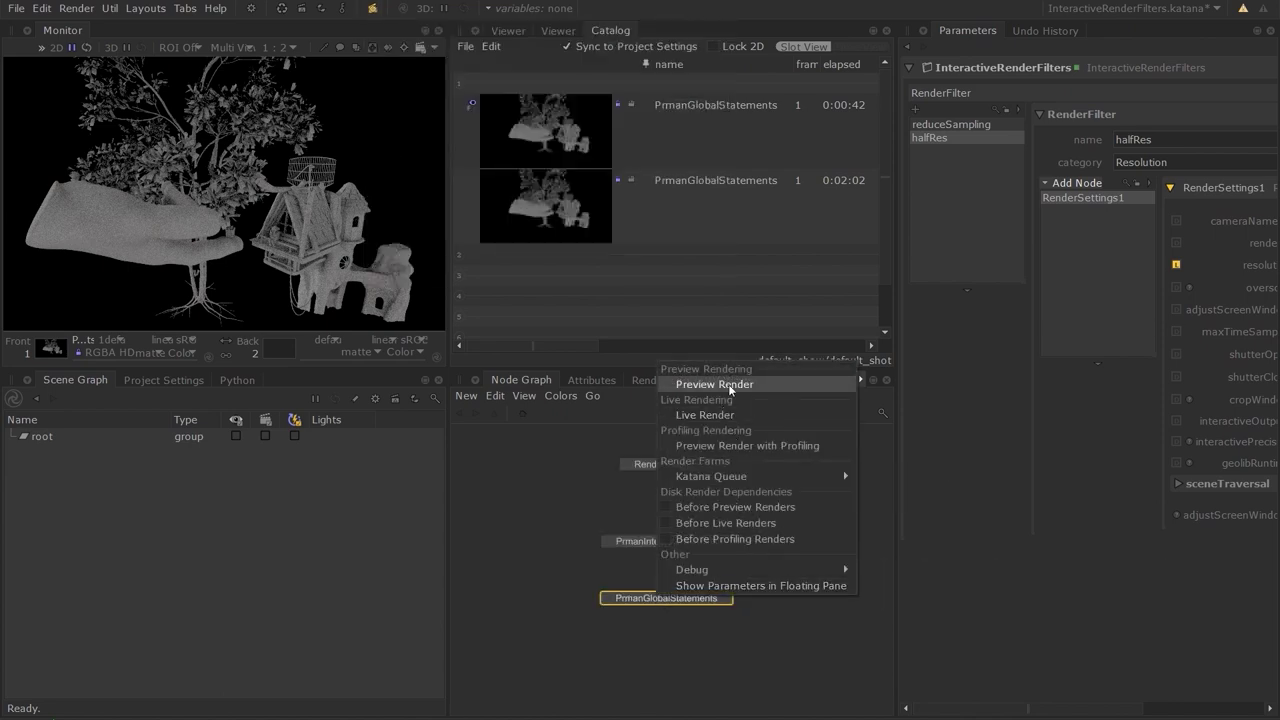
pyautogui.click(728, 384)
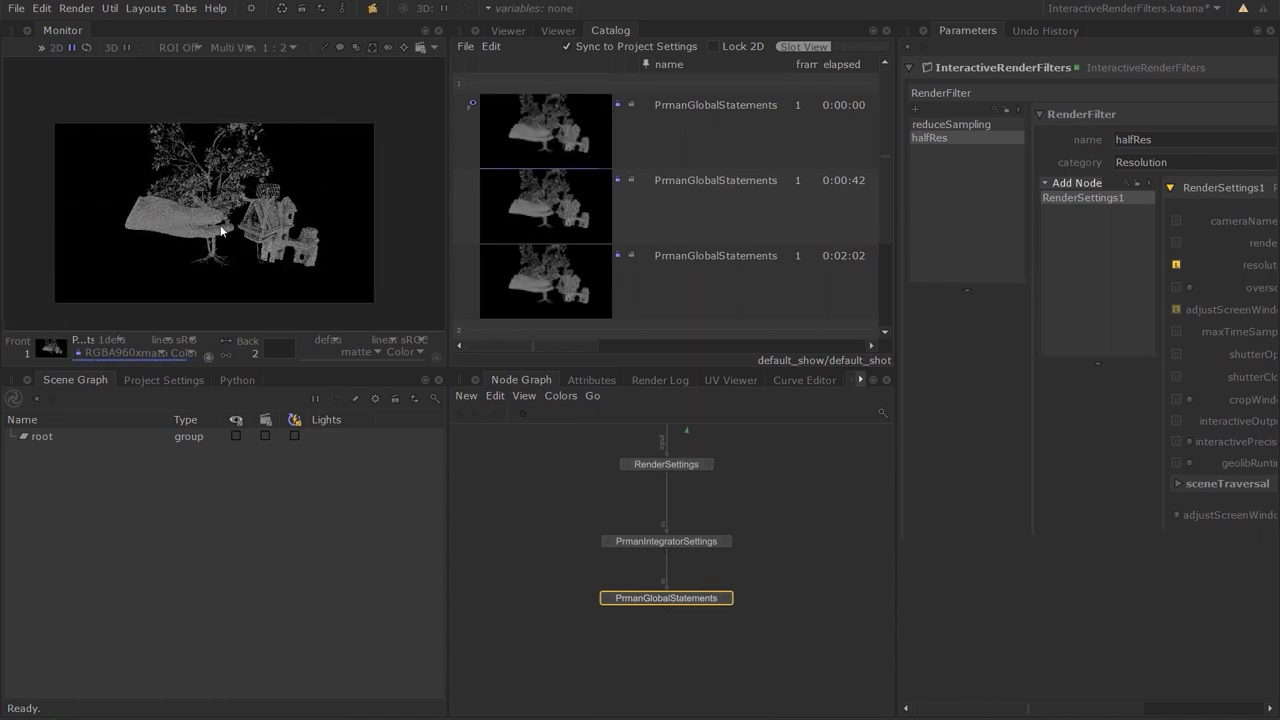
# Widen the bounds column in the full-size Catalog so the renders' resolutions can be read, and restore the pane layout
pyautogui.press('space')
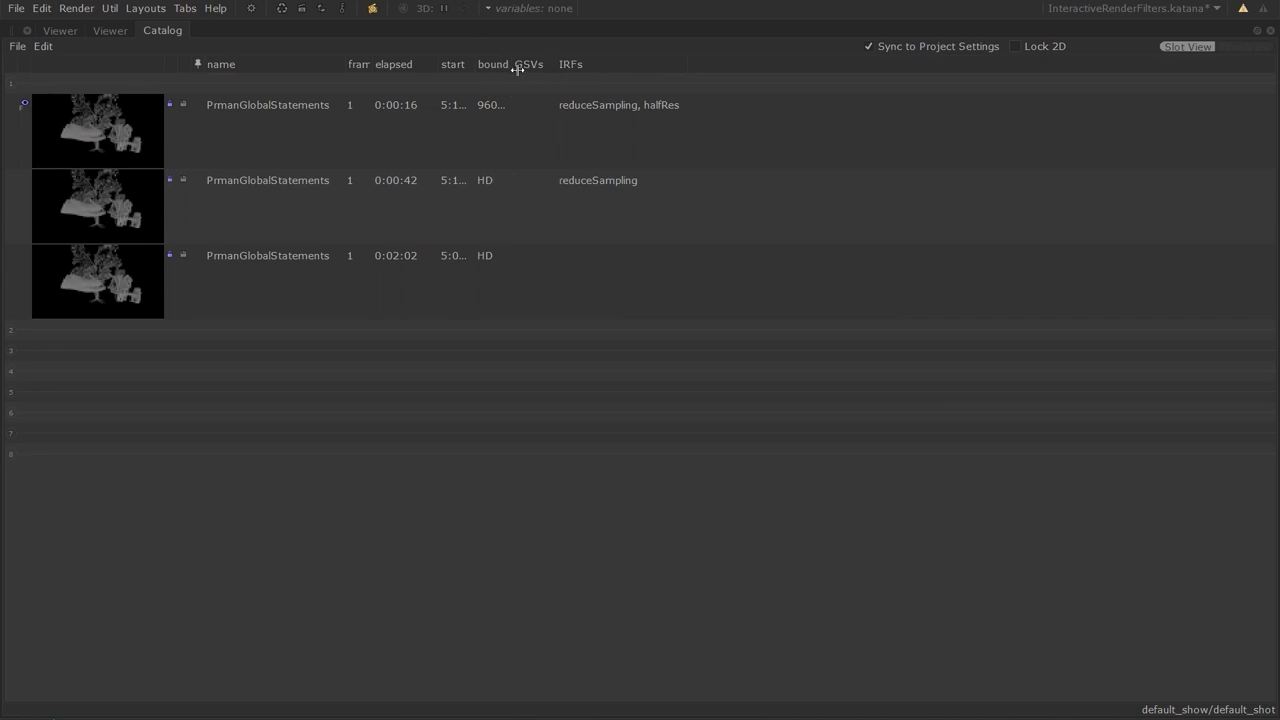
pyautogui.moveTo(511, 64); pyautogui.dragTo(560, 70)
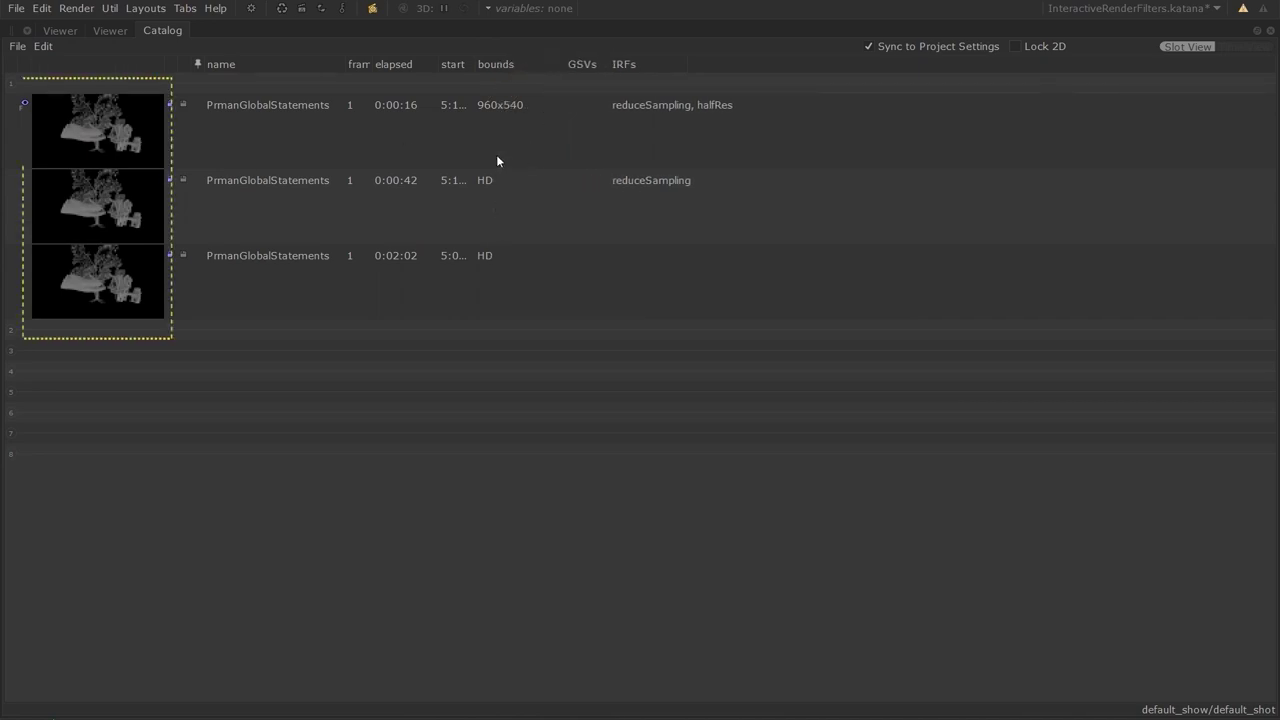
pyautogui.press('space')
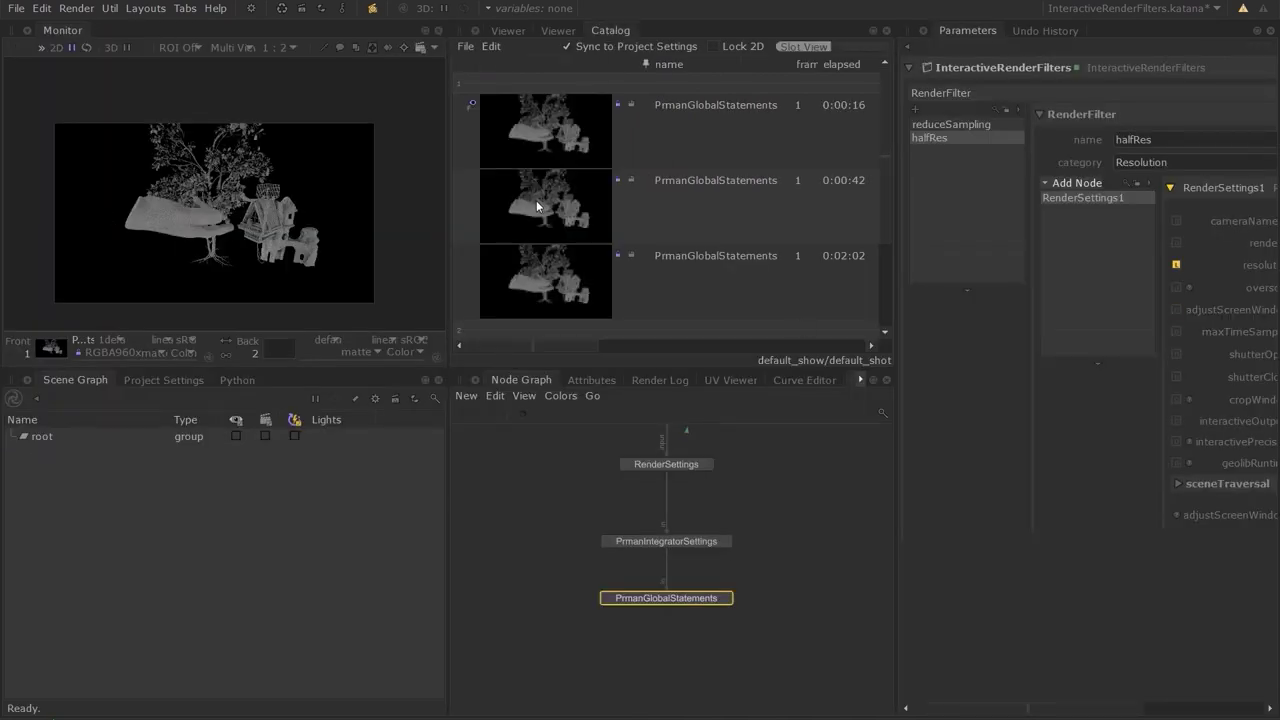
# Compare the three catalogued renders by switching between them in the Monitor, ending on the newest render
pyautogui.click(536, 200)
pyautogui.click(535, 289)
pyautogui.click(557, 134)
pyautogui.keyDown('shift'); pyautogui.click(551, 202); pyautogui.keyUp('shift')
pyautogui.click(554, 142)
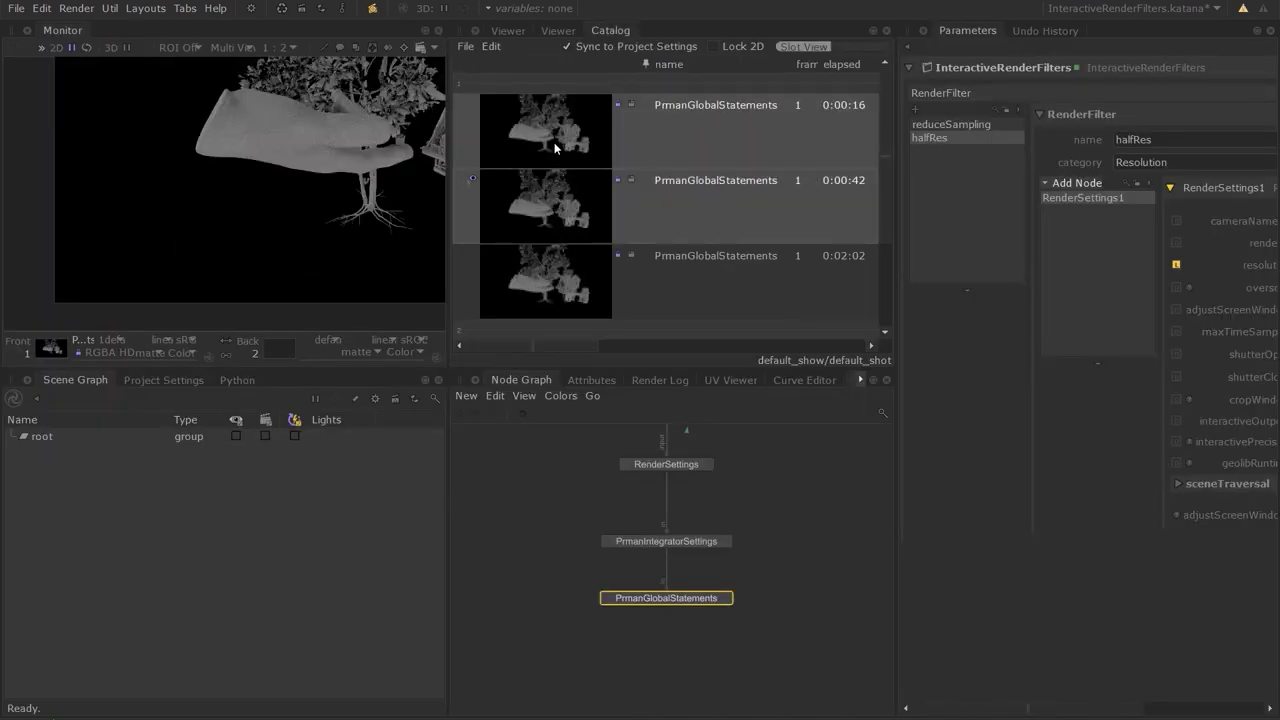
pyautogui.click(809, 565)
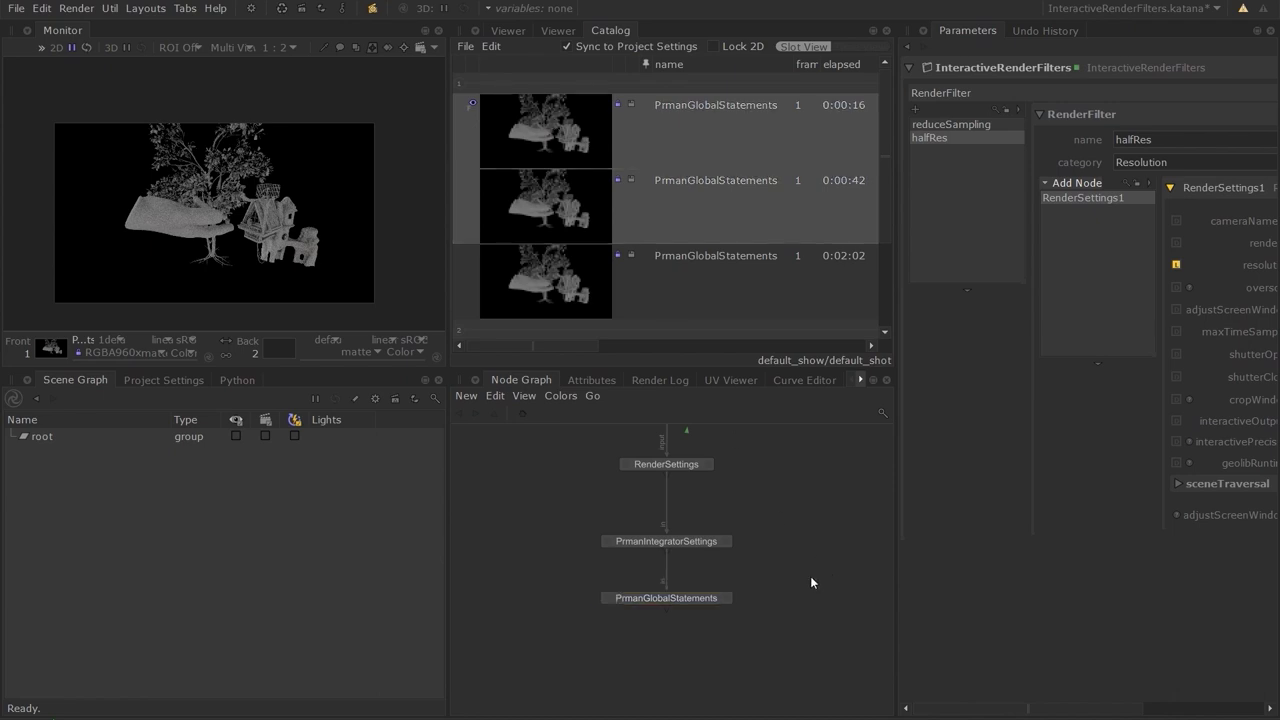
pyautogui.press('f')
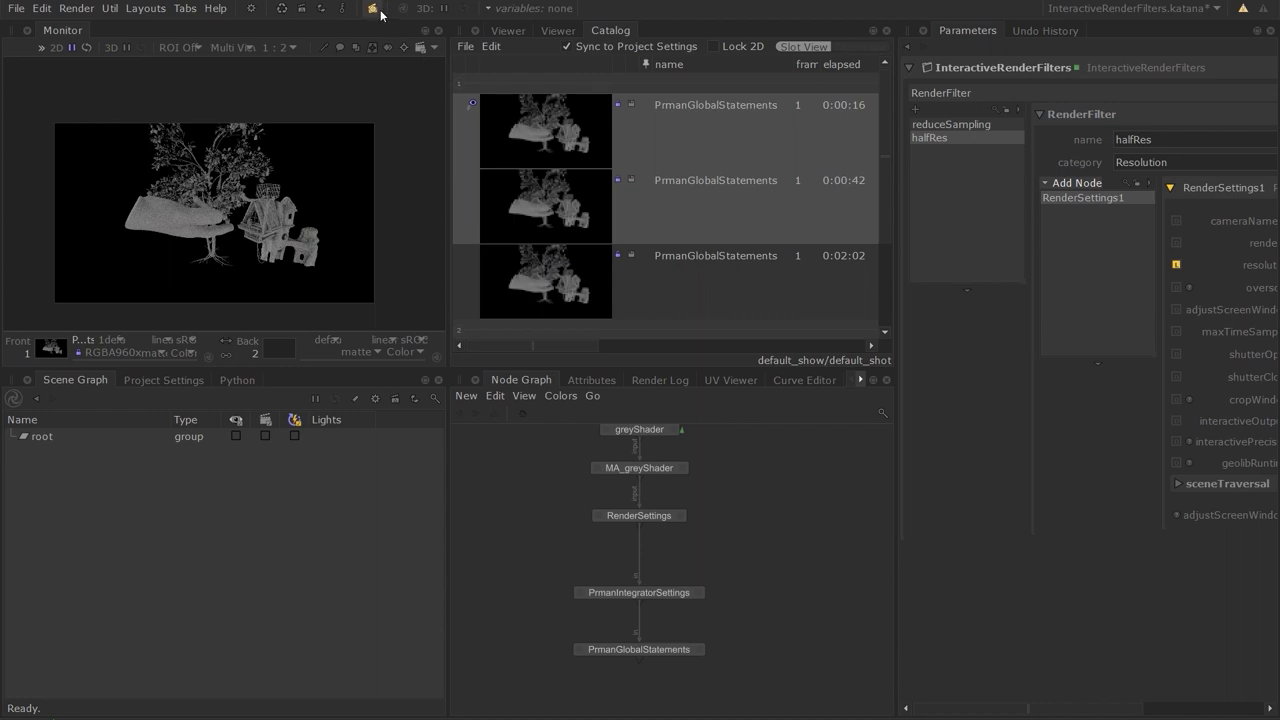
pyautogui.moveTo(770, 638); pyautogui.dragTo(767, 643, button='middle')
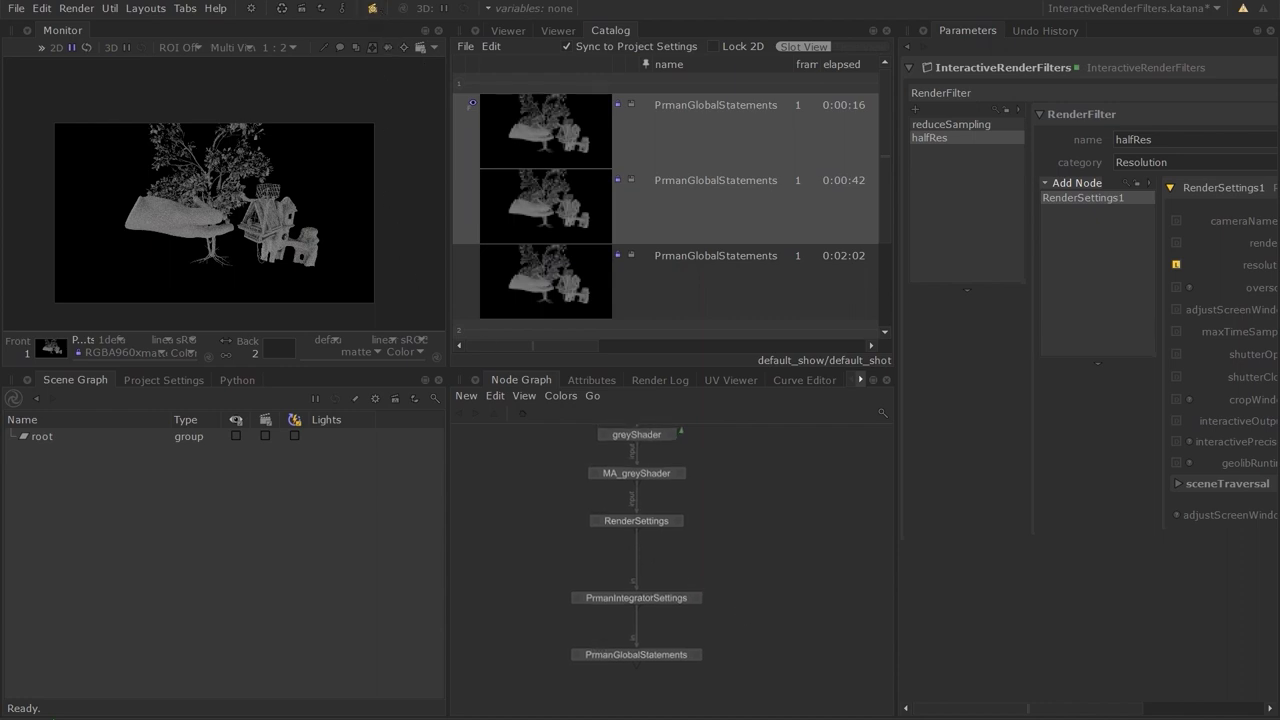